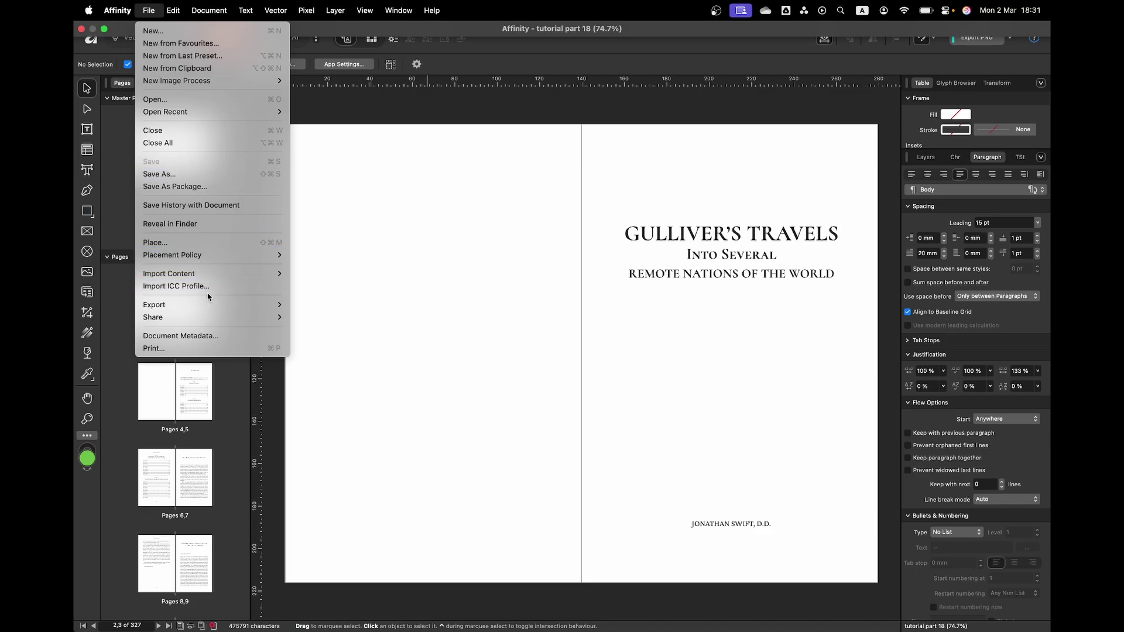
# - Open the document export, ignoring the preflight warnings, compare the fixed and reflowable EPUB formats, and choose the EPUB (Reflowable) preset
pyautogui.click(307, 305)
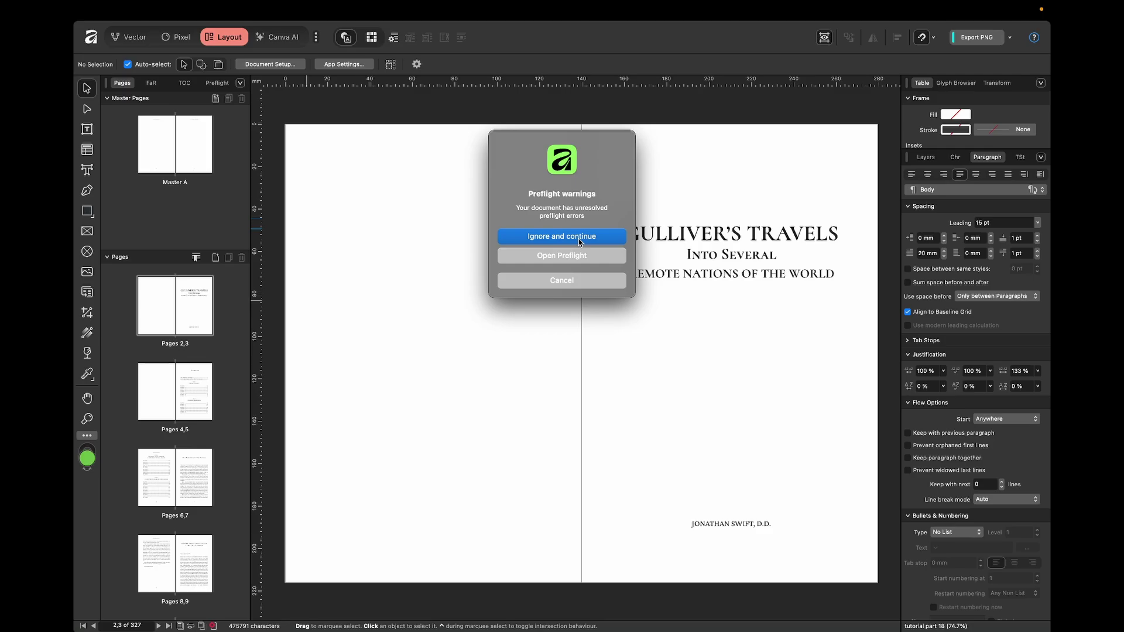
pyautogui.click(578, 236)
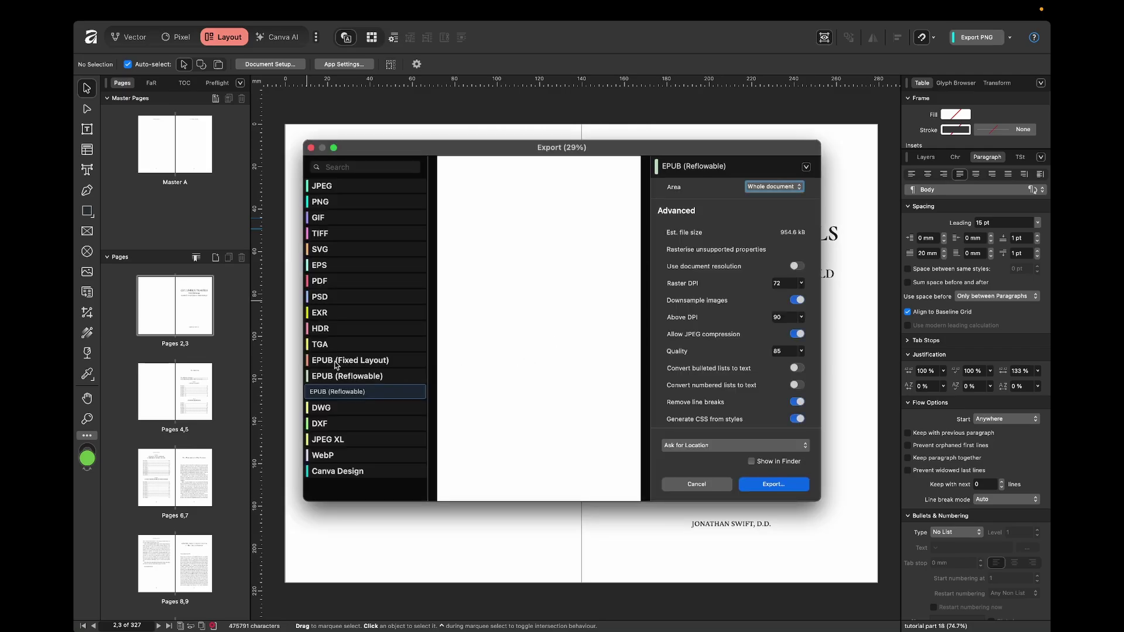
pyautogui.click(336, 364)
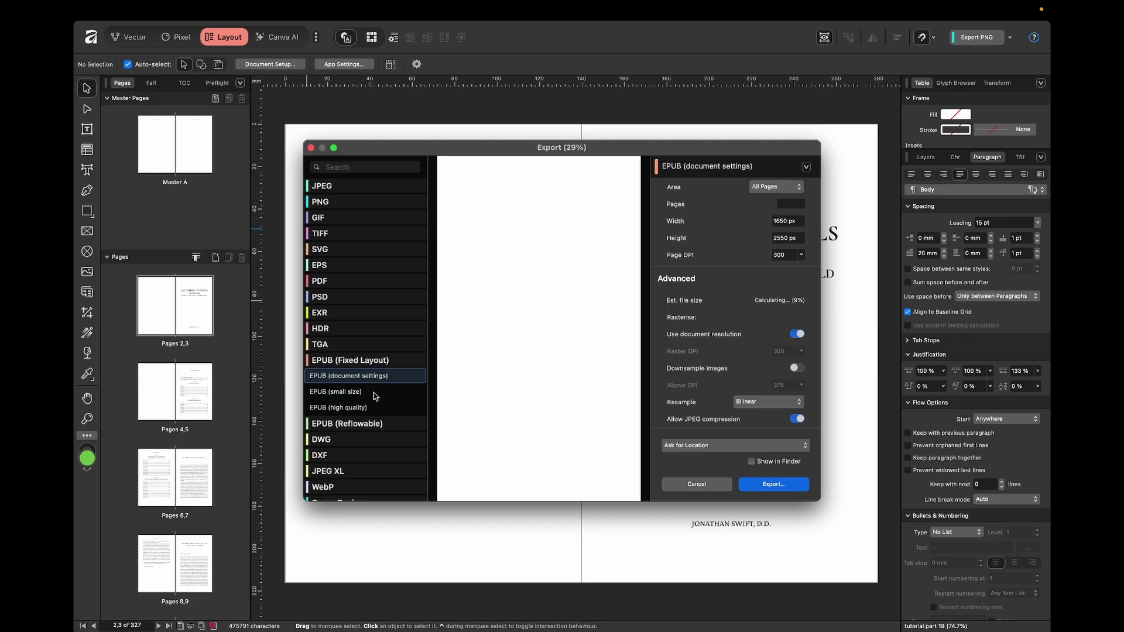
pyautogui.click(360, 424)
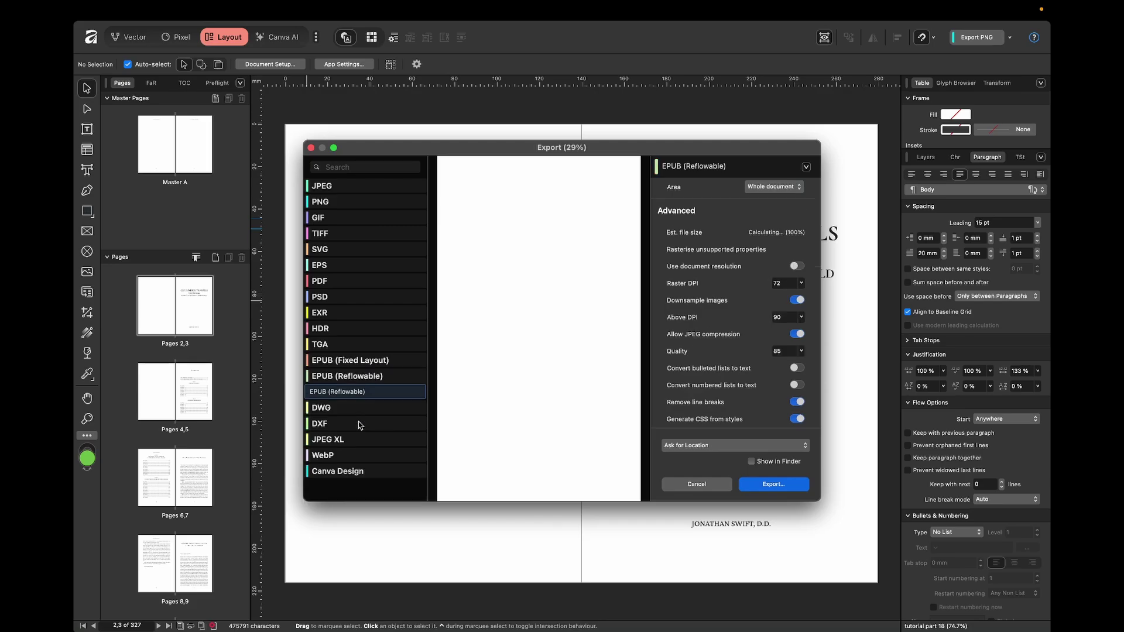
pyautogui.click(363, 363)
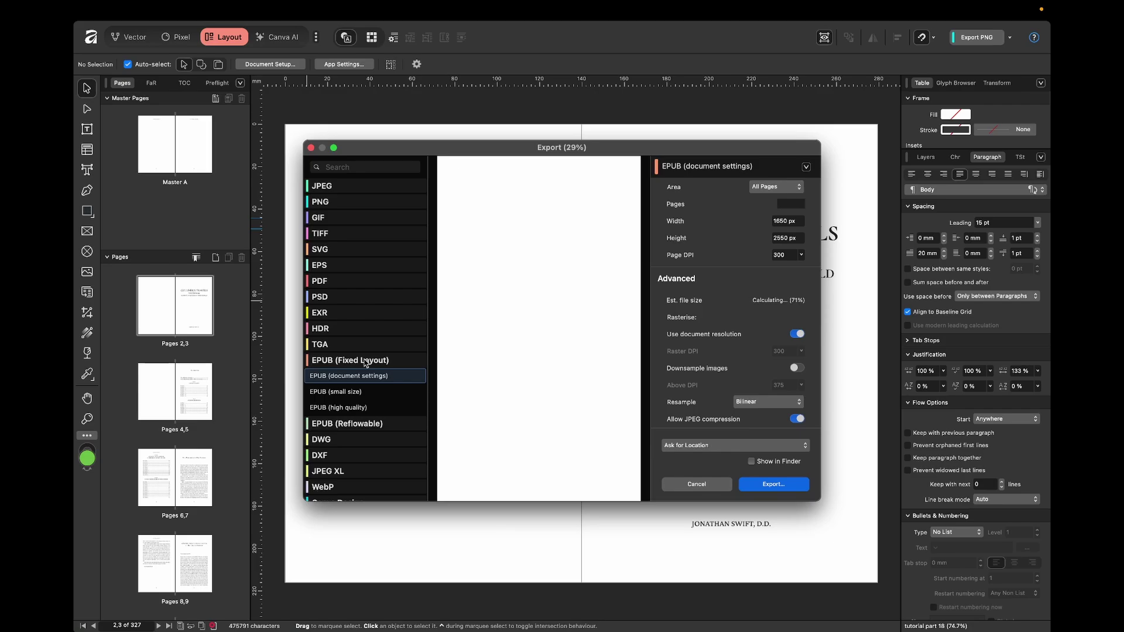
pyautogui.click(356, 424)
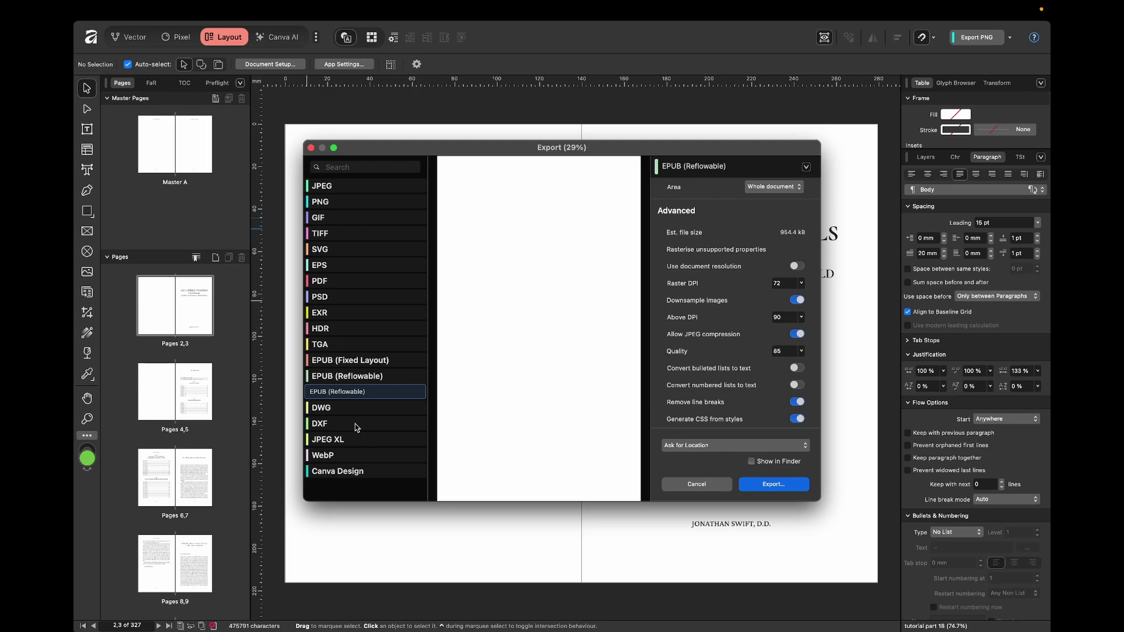
pyautogui.click(348, 392)
# - Try a raster DPI of 150 for the EPUB export and restore it to 72
pyautogui.doubleClick(782, 283)
pyautogui.write('150')
pyautogui.doubleClick(784, 282)
pyautogui.write('72')
# - Turn off the removal of line breaks in the reflowable EPUB settings
pyautogui.scroll(-2, 775, 351)
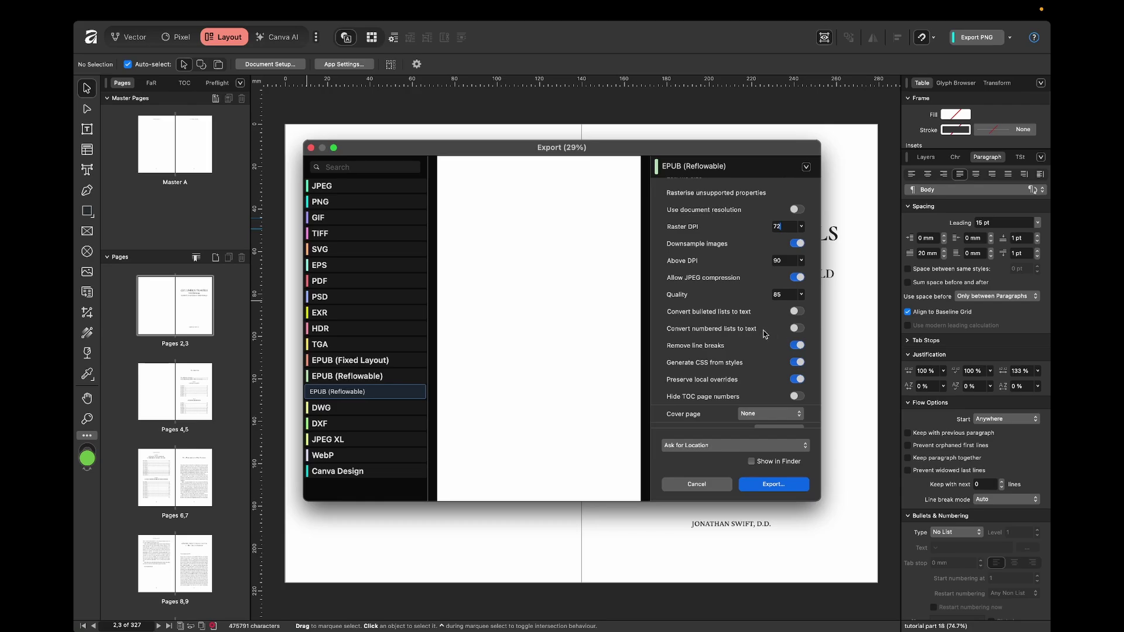
pyautogui.scroll(-2, 770, 339)
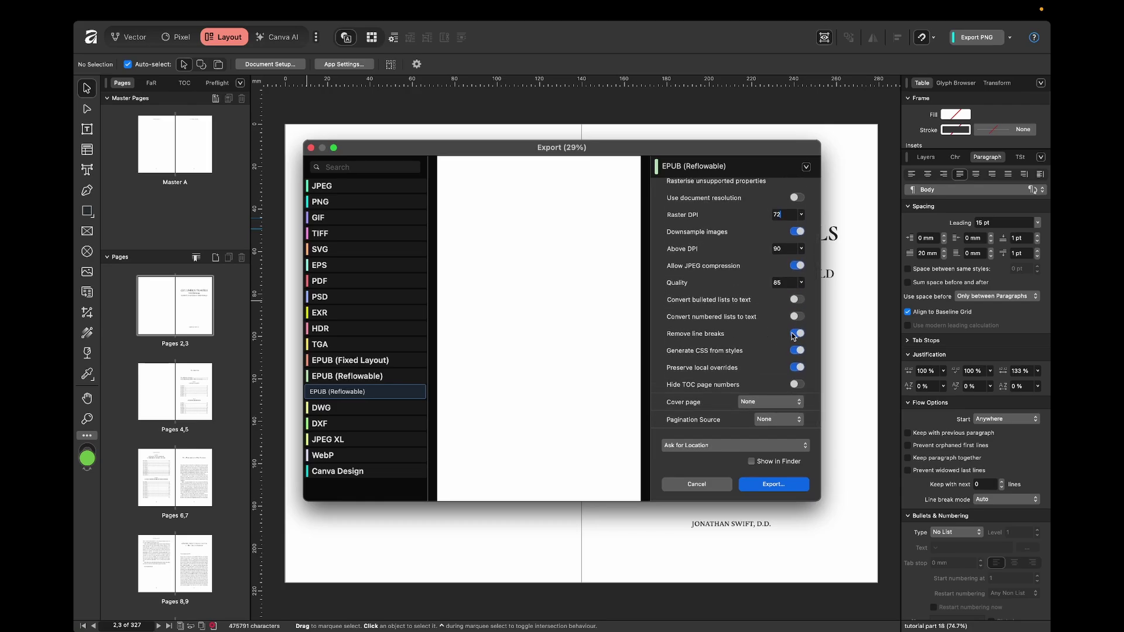
pyautogui.click(794, 334)
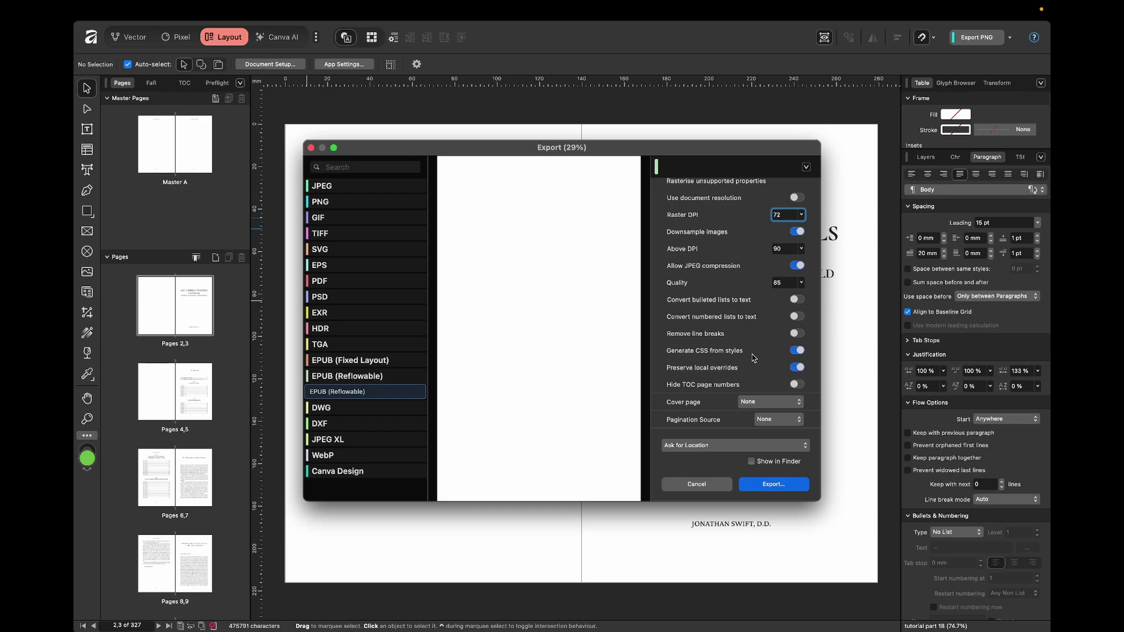
# - Try rasterising the first page as the EPUB cover, and set the cover page to Use image file instead
pyautogui.scroll(-2, 755, 360)
pyautogui.click(758, 405)
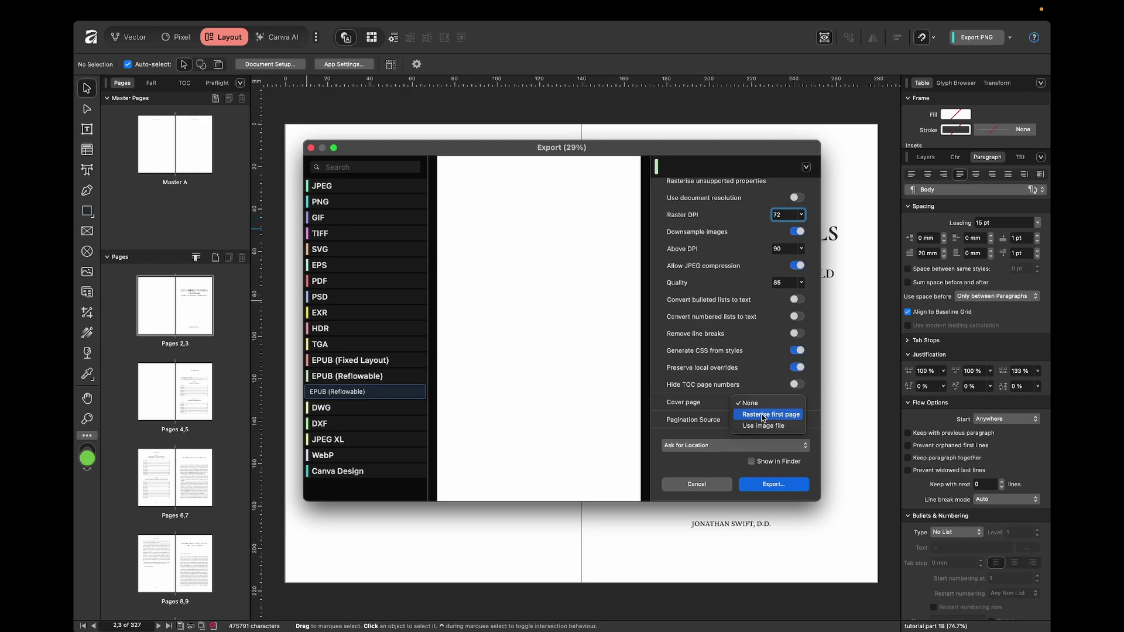
pyautogui.click(763, 416)
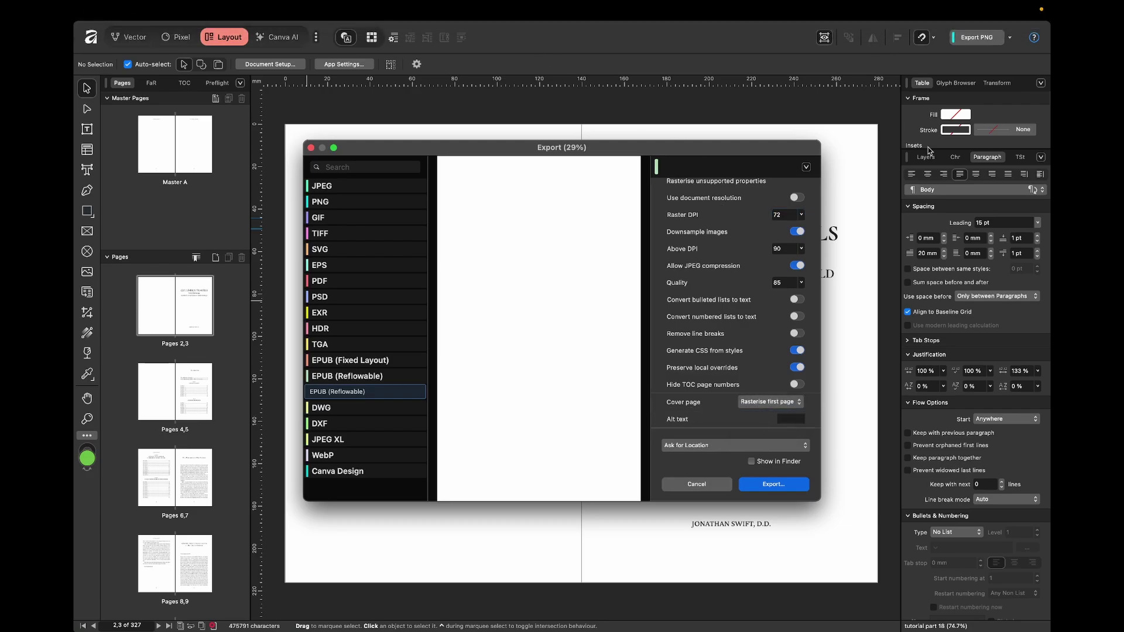
pyautogui.click(775, 403)
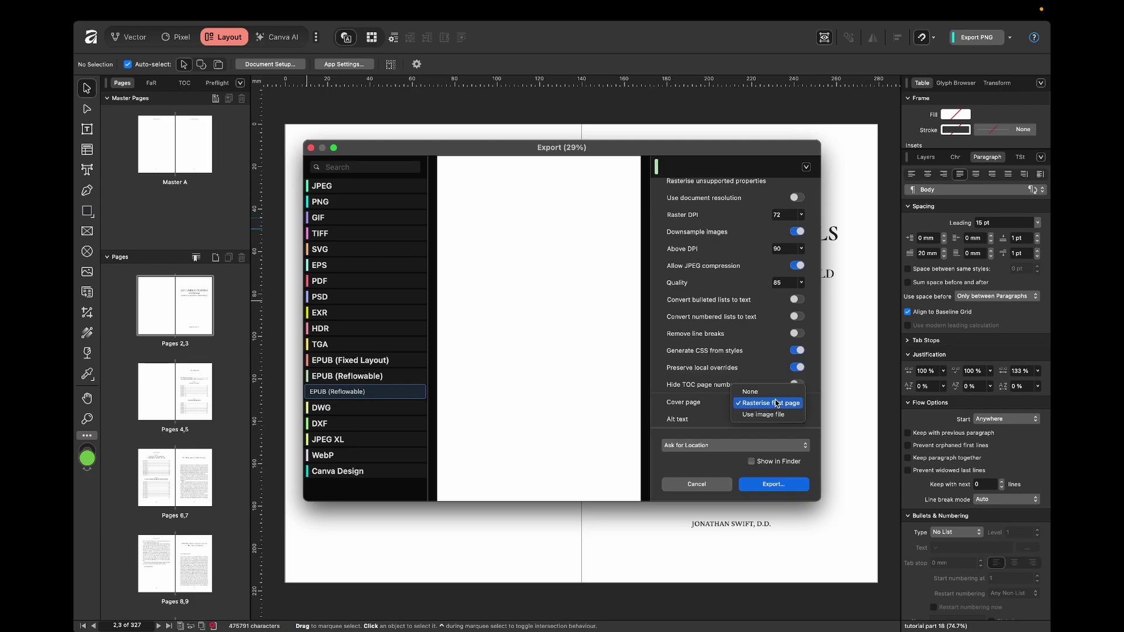
pyautogui.click(770, 413)
# - Choose ebook cover.jpg from the part 18 folder inside youtube as the cover image, previewing it before opening
pyautogui.scroll(-2, 761, 398)
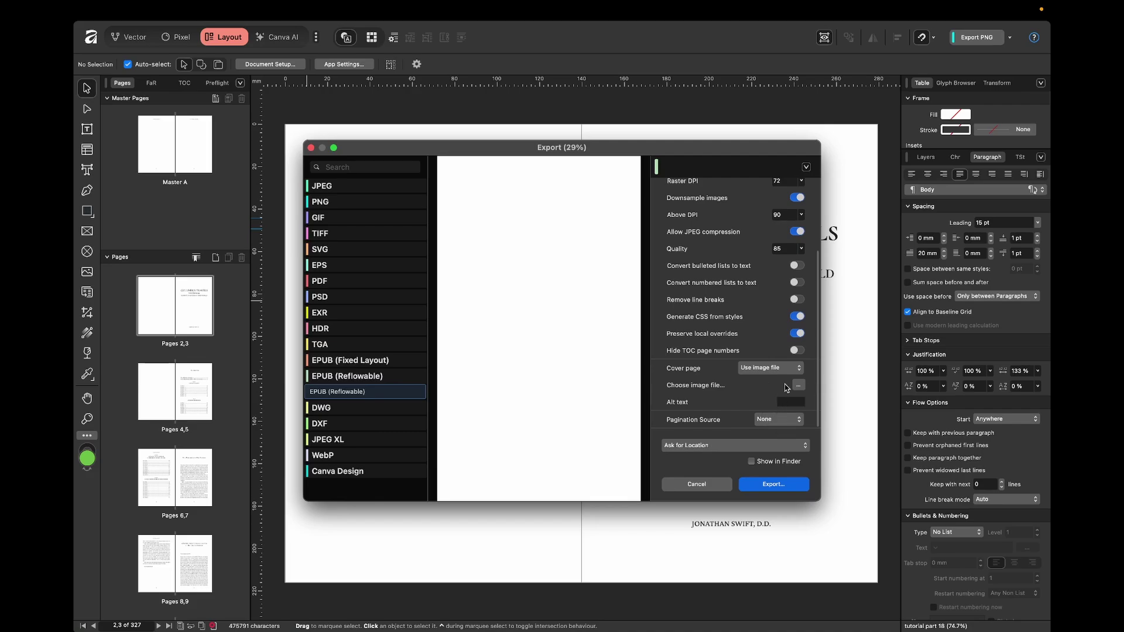
pyautogui.click(798, 388)
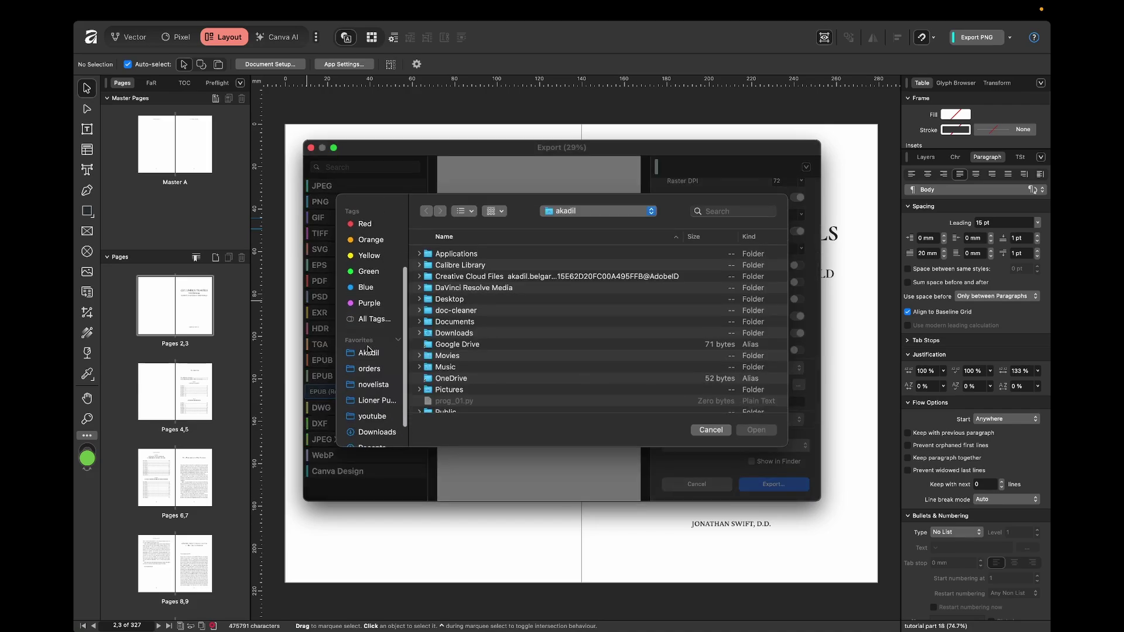
pyautogui.scroll(-2, 368, 350)
pyautogui.click(372, 393)
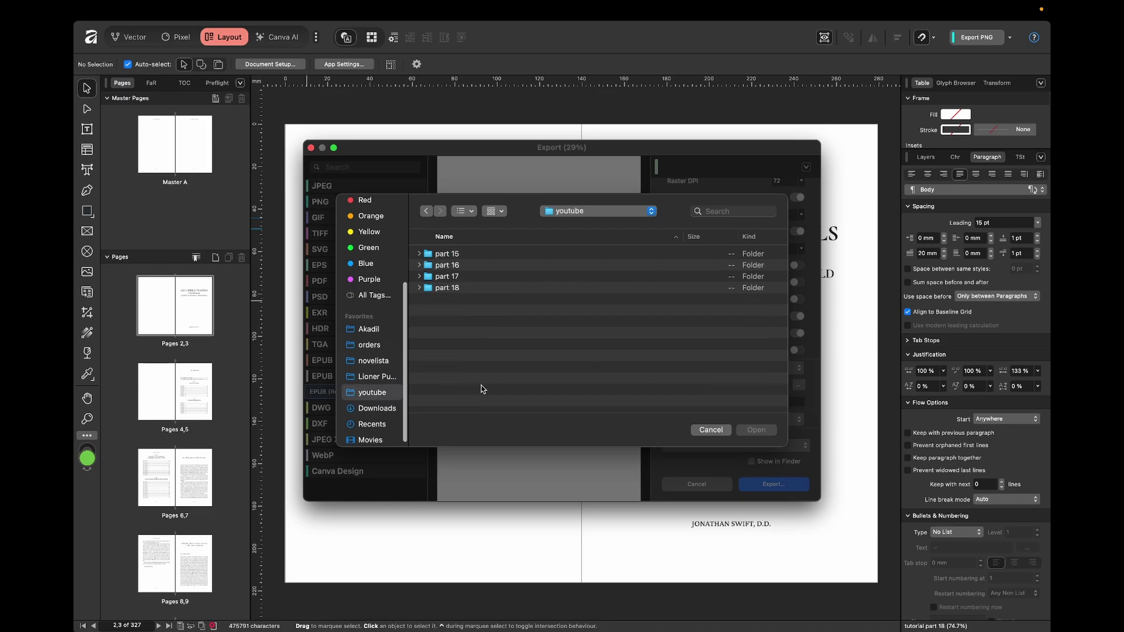
pyautogui.press('Up')
pyautogui.press('super+Down')
pyautogui.press('Down')
pyautogui.press('space')
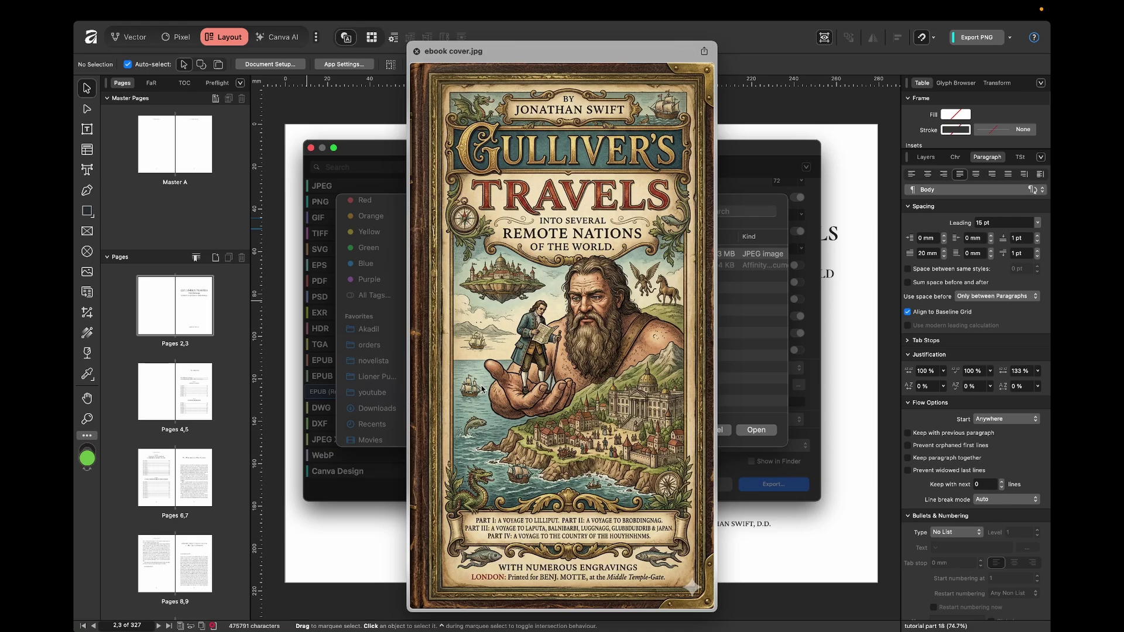
pyautogui.press('space')
pyautogui.press('Return')
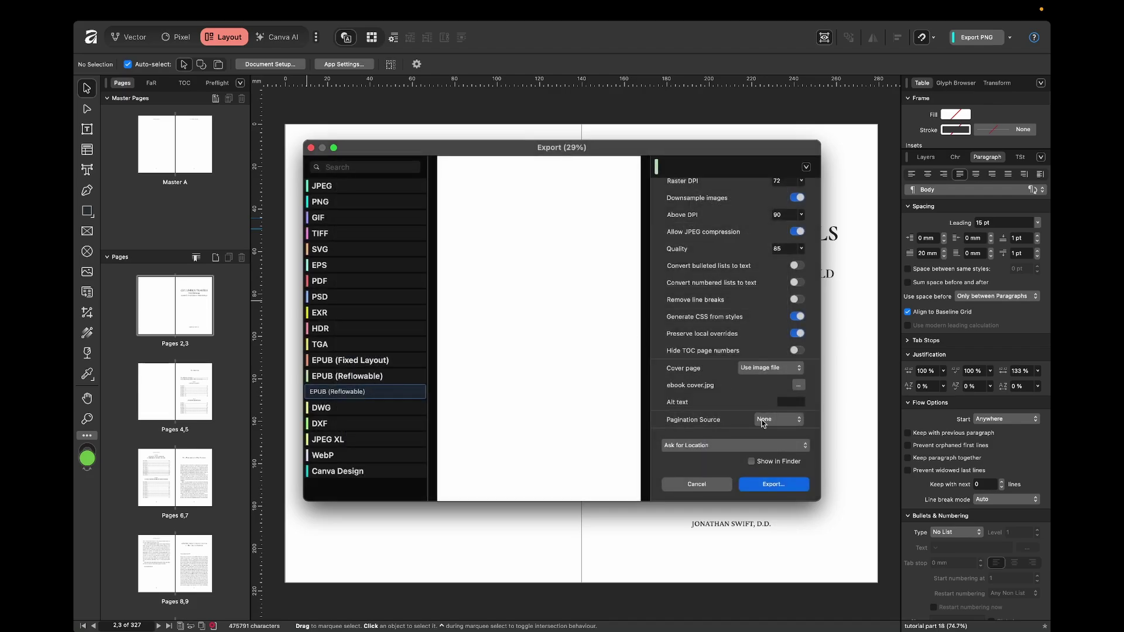
# - Set the export destination to Alongside Document
pyautogui.click(713, 448)
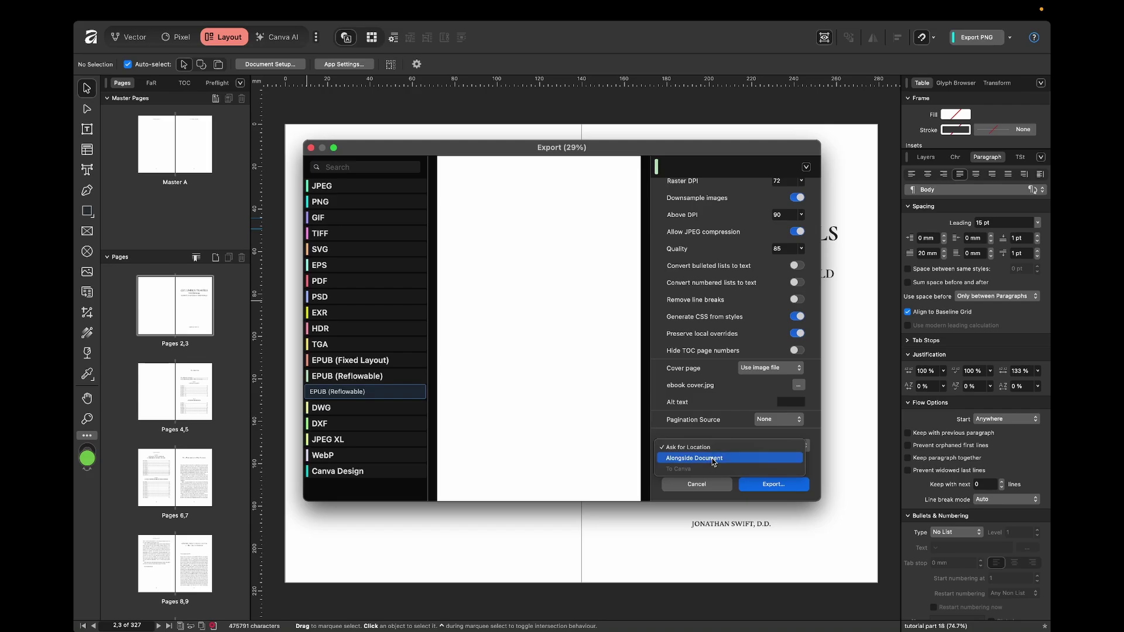
pyautogui.click(713, 459)
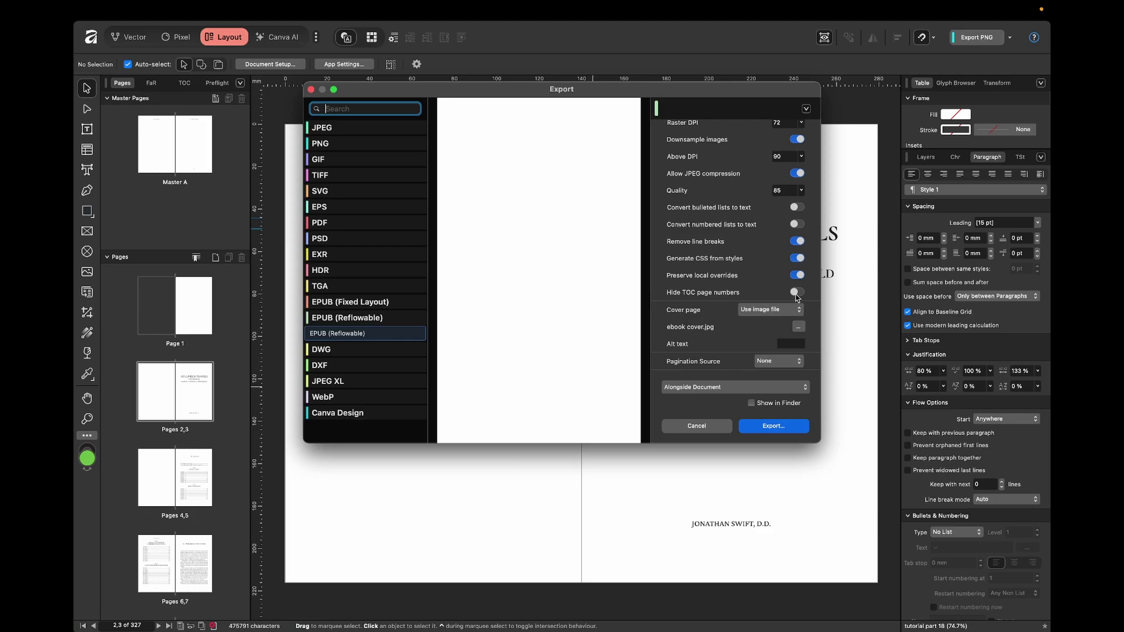
# - Enable hiding of TOC page numbers and export the reflowable EPUB
pyautogui.scroll(1, 797, 297)
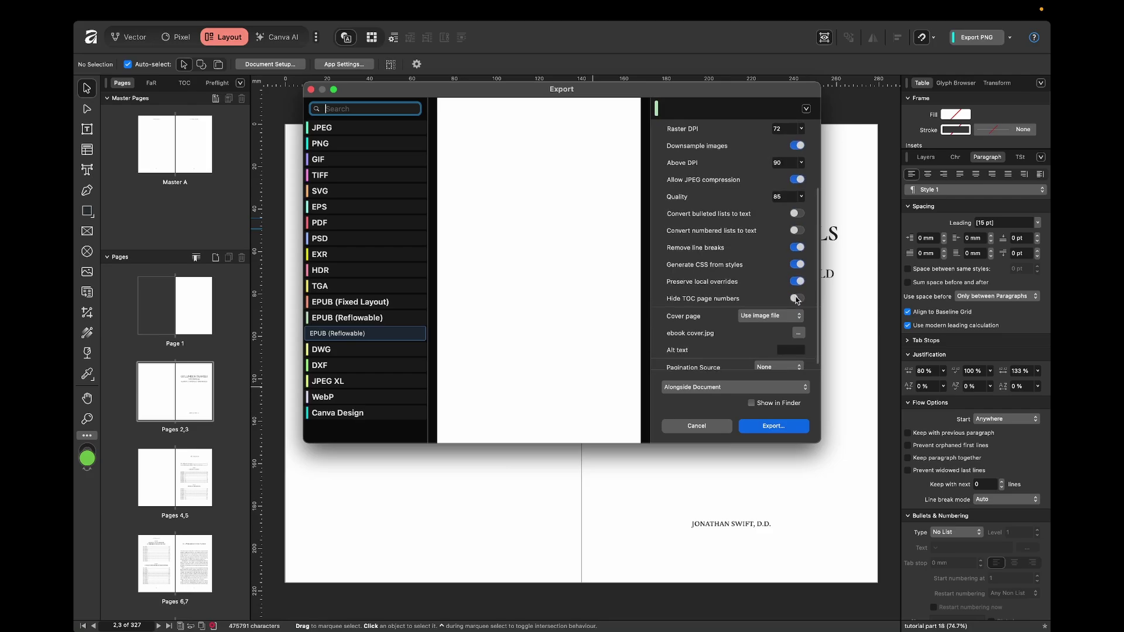
pyautogui.scroll(-1, 797, 298)
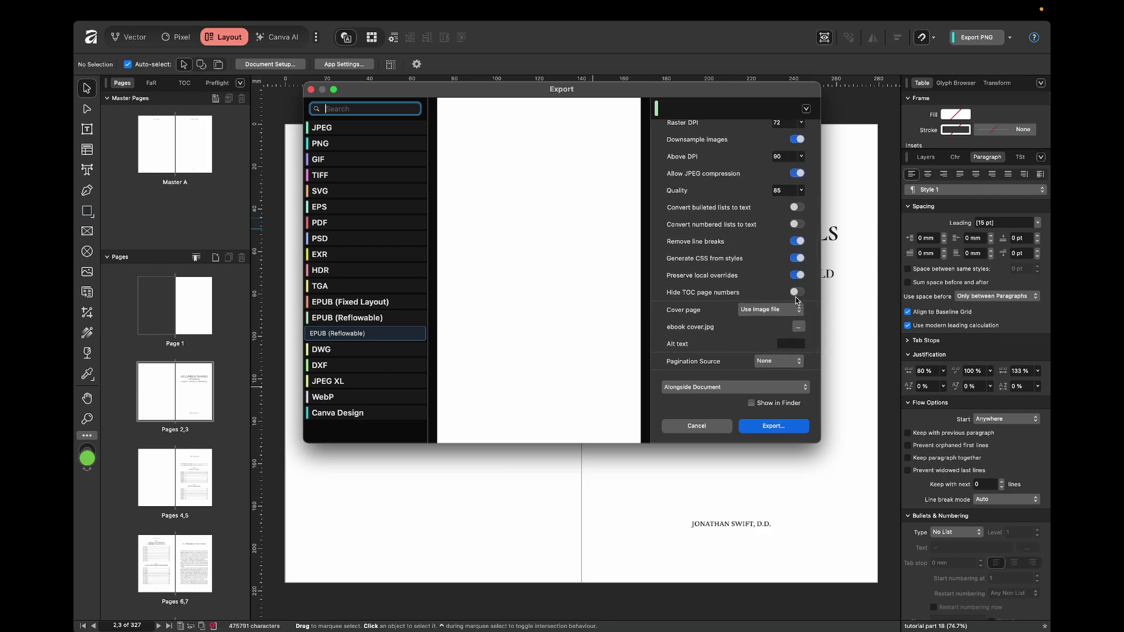
pyautogui.click(797, 292)
pyautogui.click(772, 430)
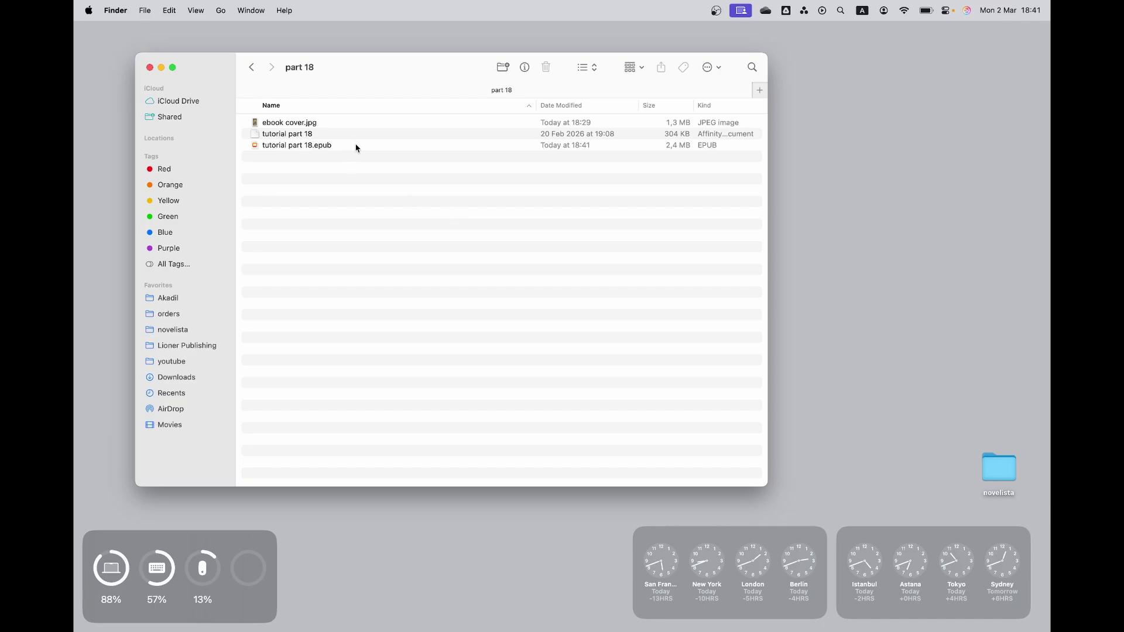
# - In Finder, open the exported tutorial part 18.epub with ebook-viewer
pyautogui.click(344, 146)
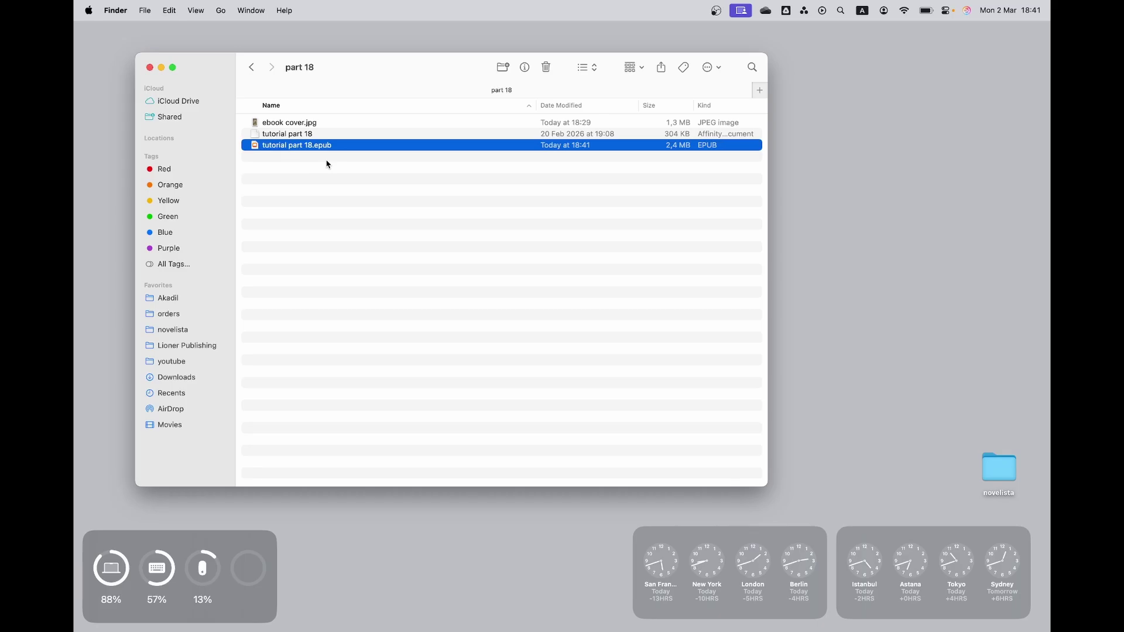
pyautogui.rightClick(336, 149)
pyautogui.moveTo(409, 168)
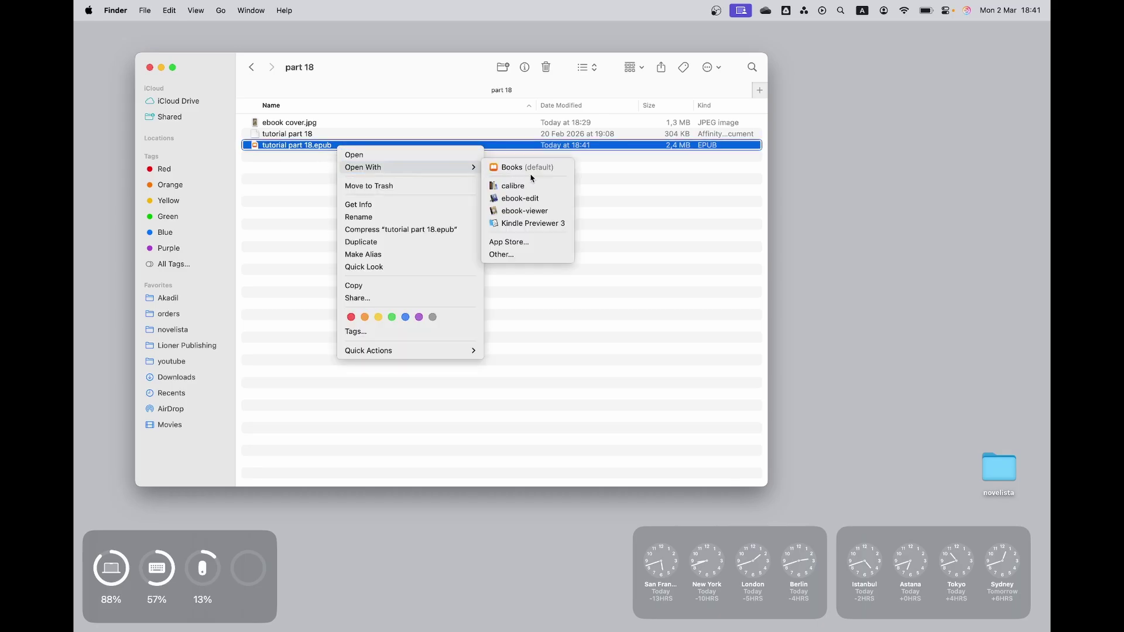
pyautogui.click(546, 214)
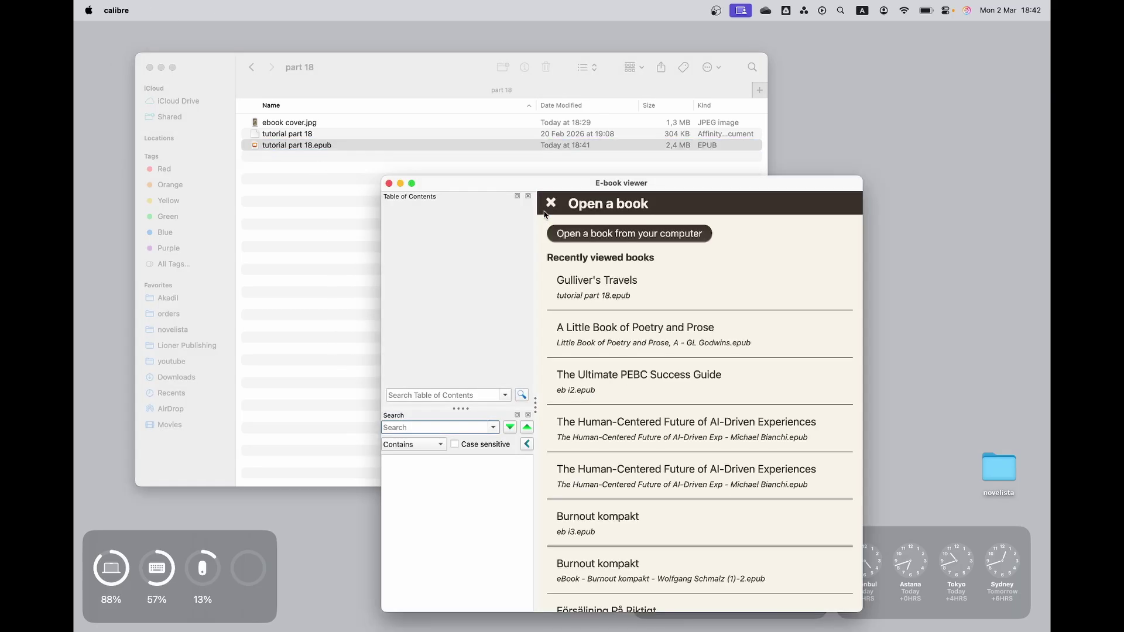
# - Examine the exported e-book's title page, linked contents and chapter formatting through Chapter III, and quit the viewer
pyautogui.scroll(1, 707, 323)
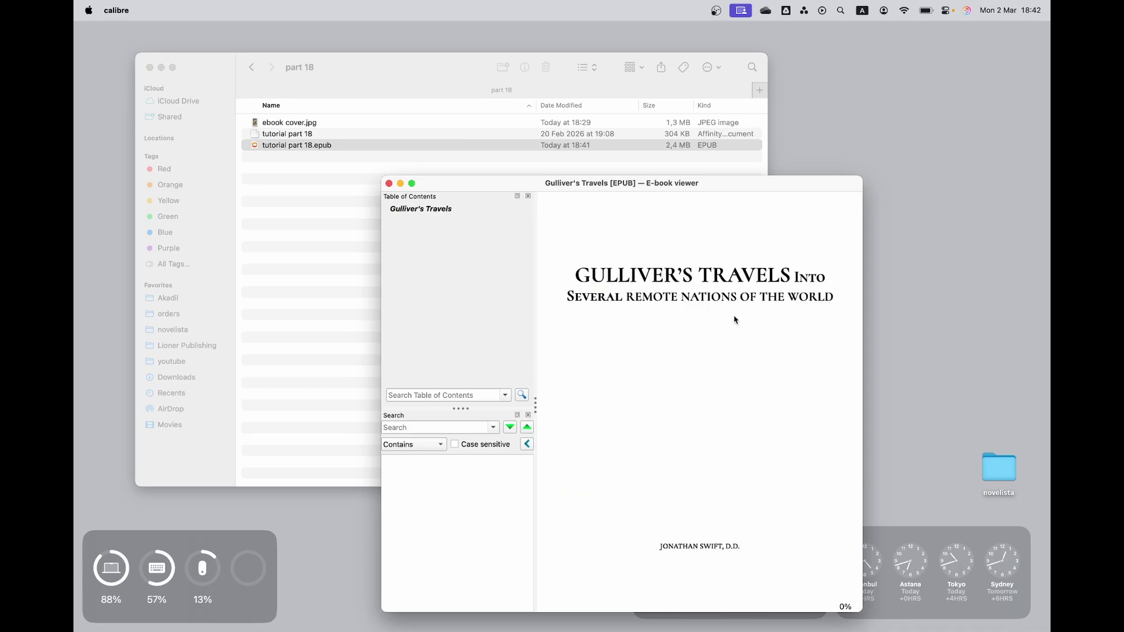
pyautogui.scroll(-1, 736, 320)
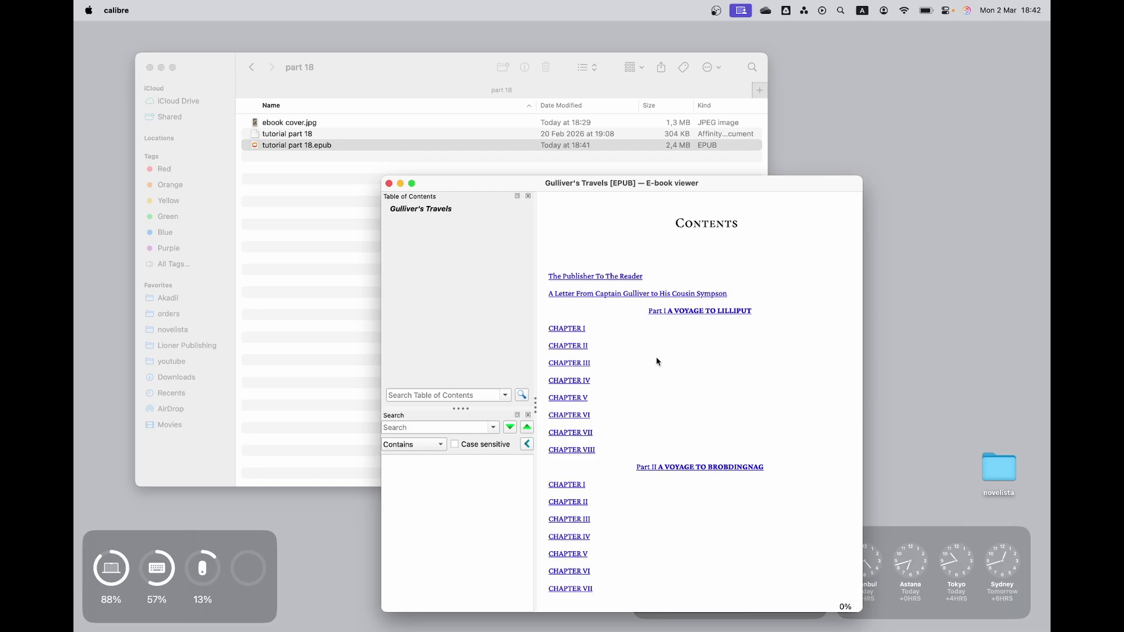
pyautogui.scroll(-5, 612, 351)
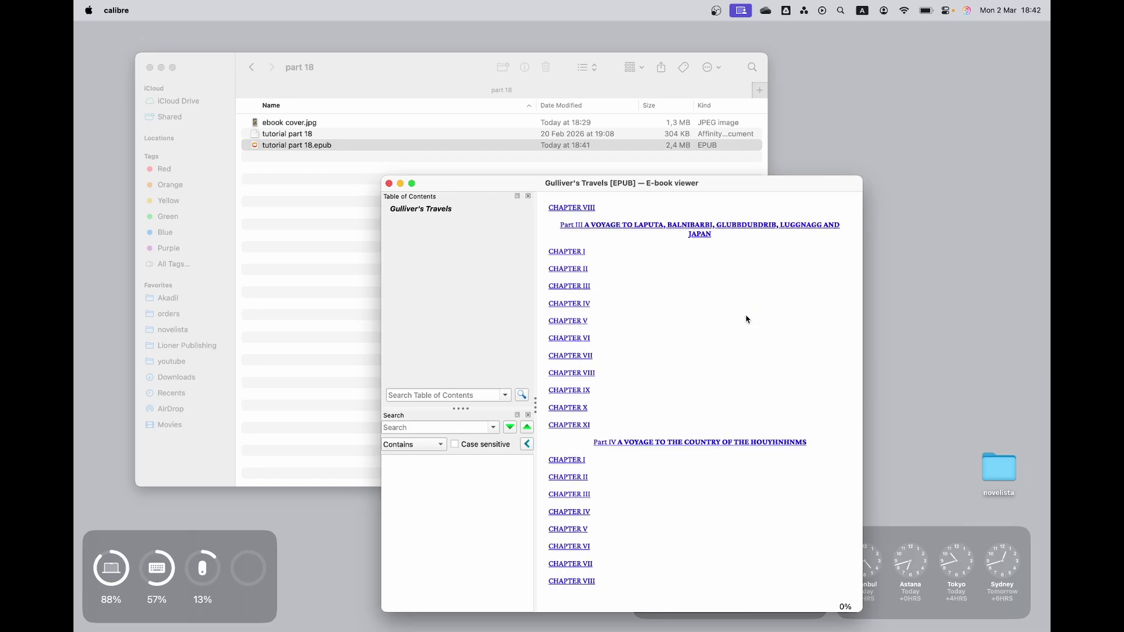
pyautogui.scroll(-5, 746, 319)
pyautogui.scroll(-3, 747, 319)
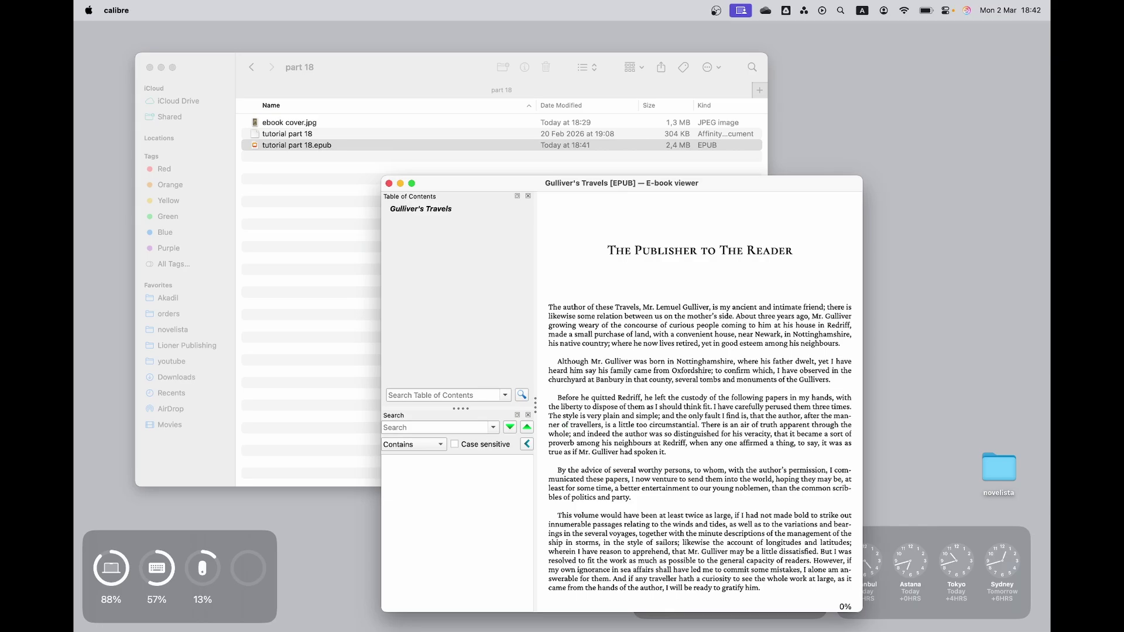
pyautogui.scroll(-10, 746, 319)
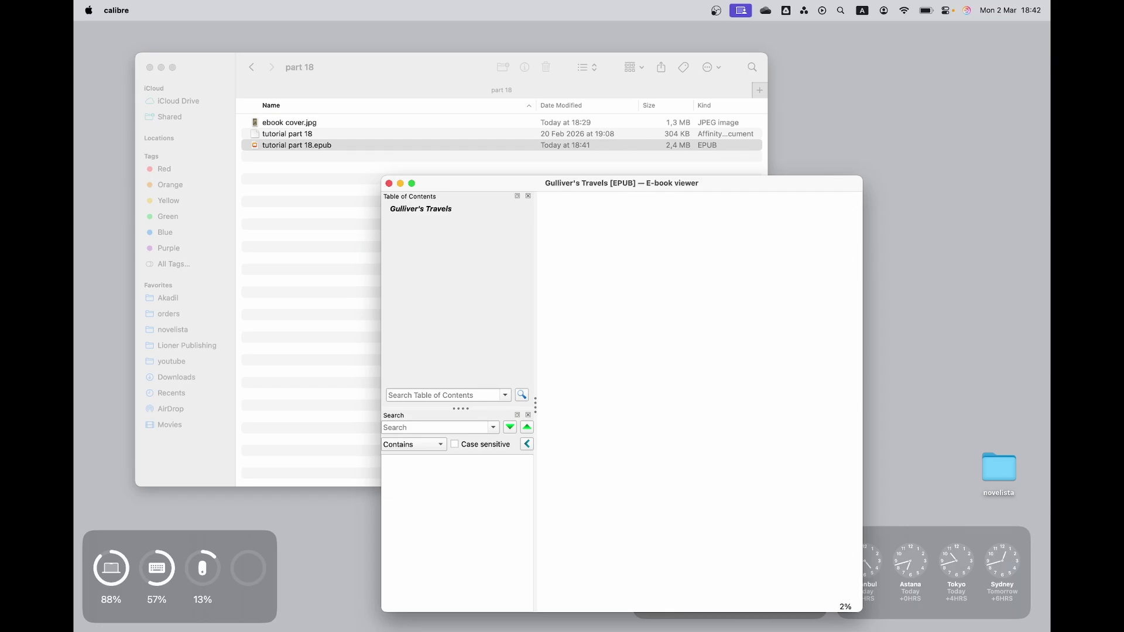
pyautogui.scroll(-10, 620, 272)
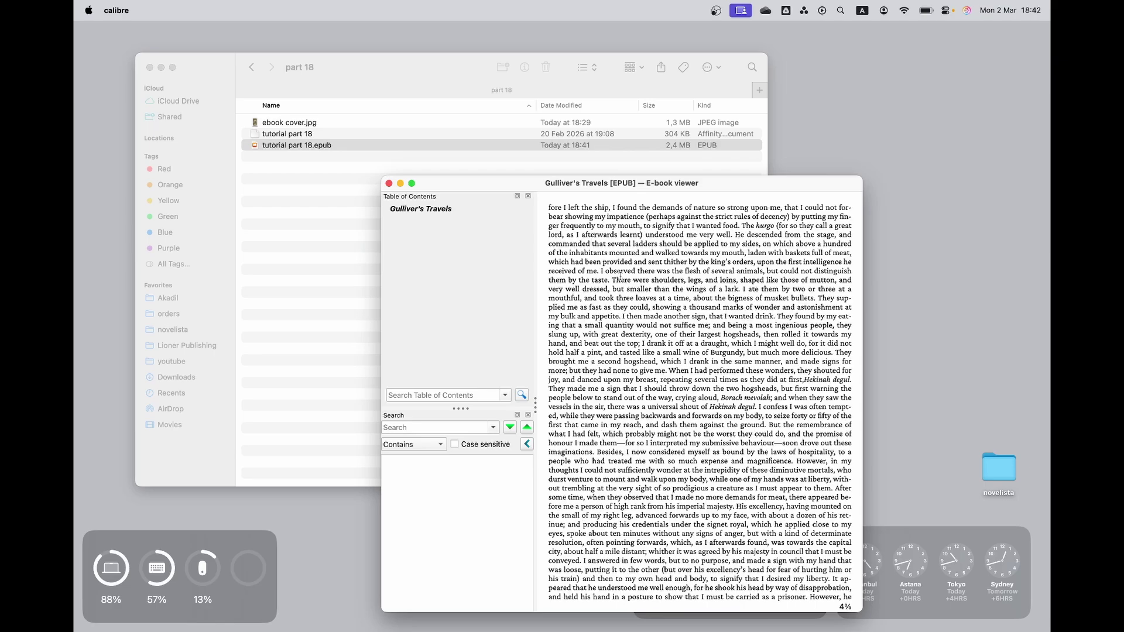
pyautogui.scroll(-5, 620, 272)
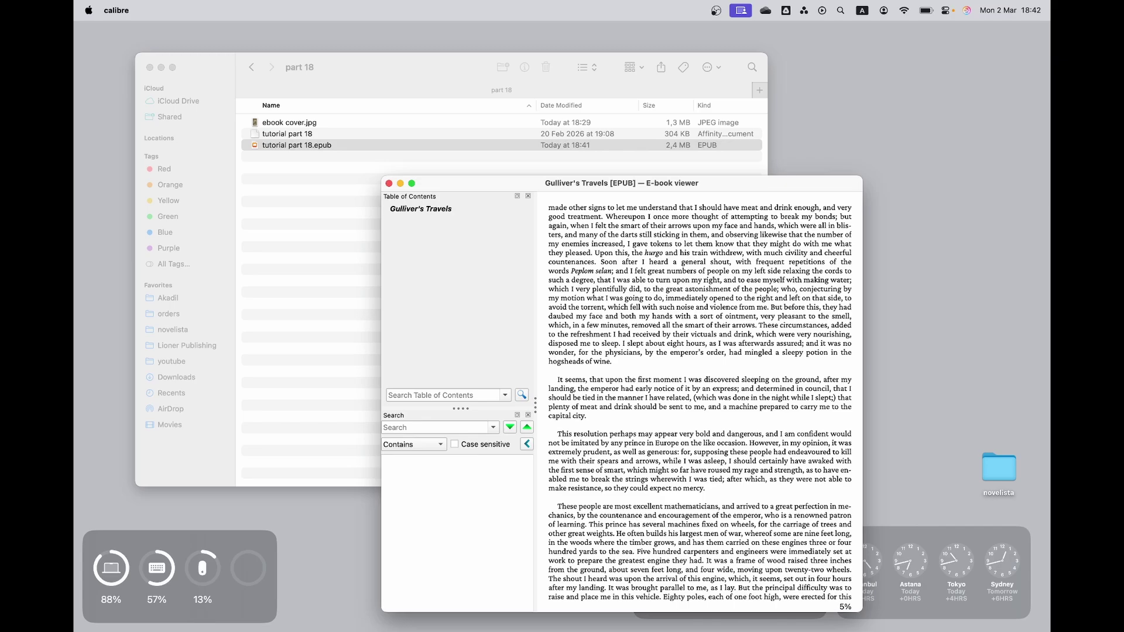
pyautogui.scroll(-3, 740, 389)
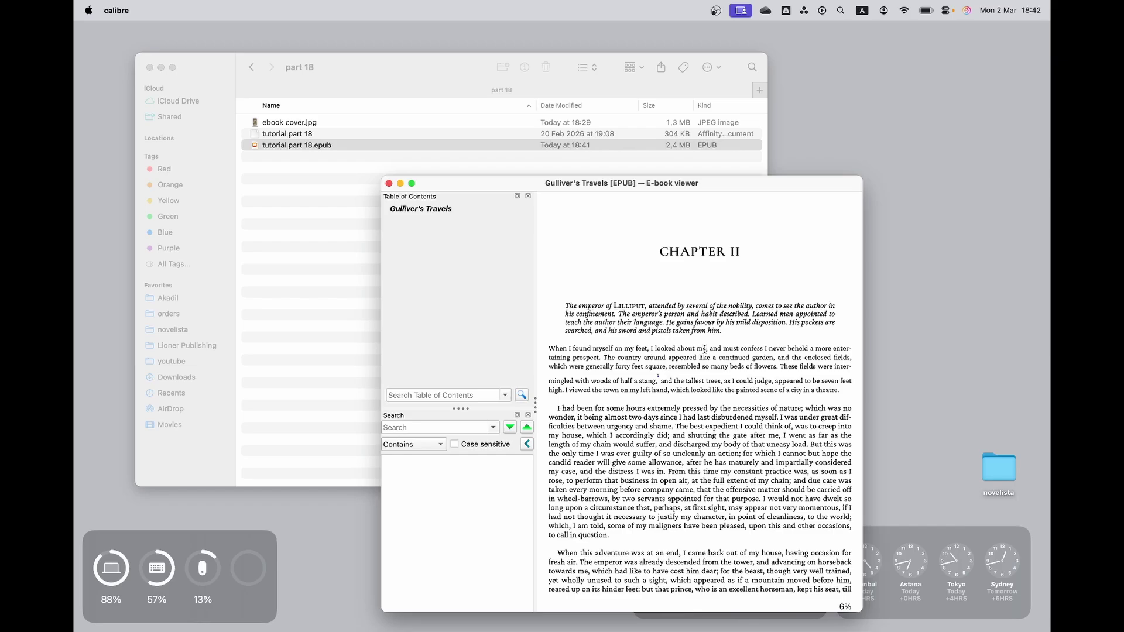
pyautogui.scroll(-5, 673, 346)
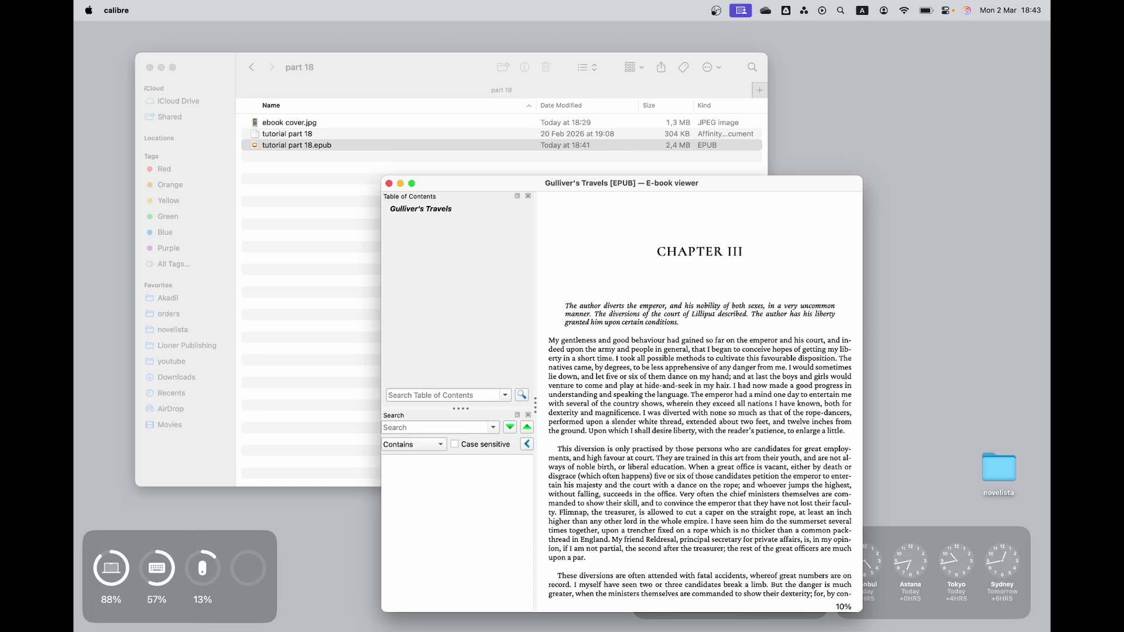
pyautogui.press('super+q')
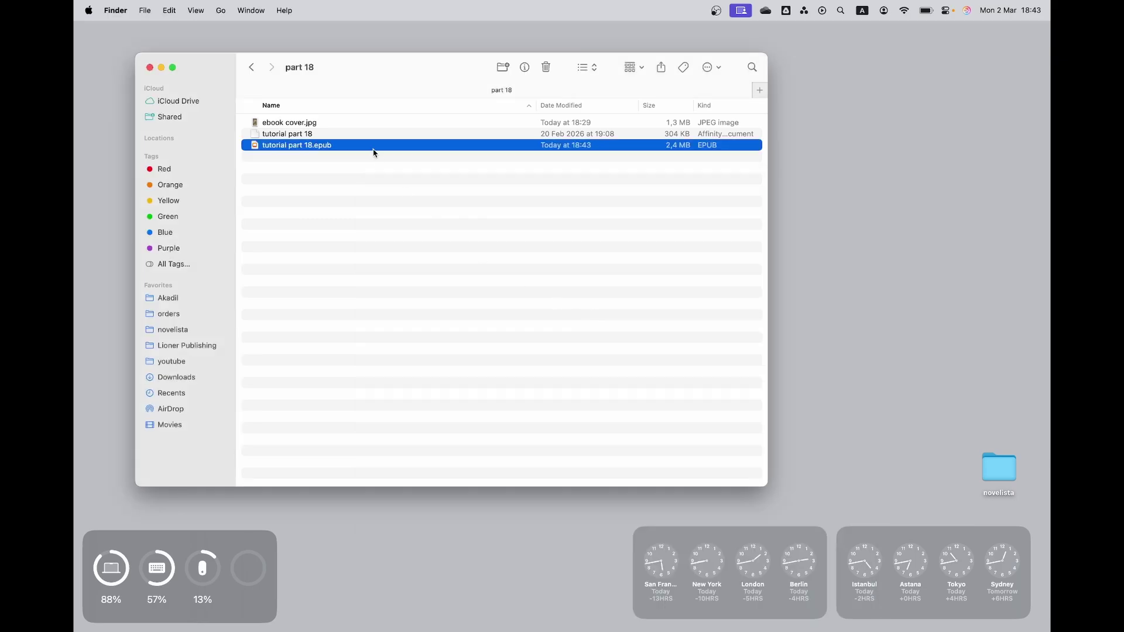
# - Open tutorial part 18.epub from Finder with ebook-edit
pyautogui.rightClick(375, 153)
pyautogui.moveTo(438, 170)
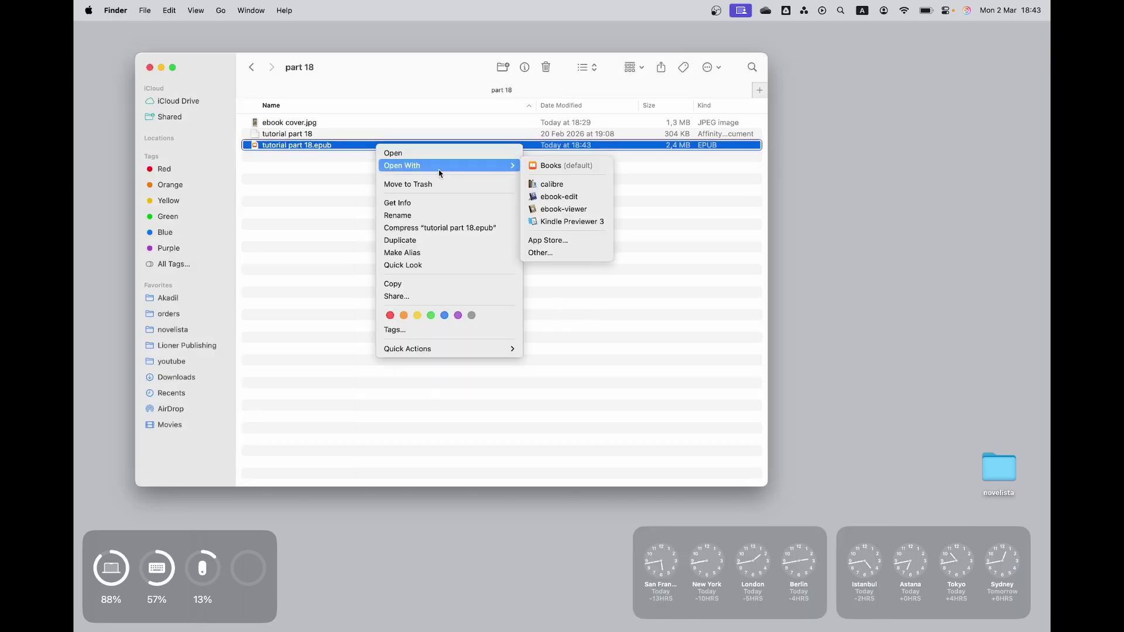
pyautogui.click(572, 198)
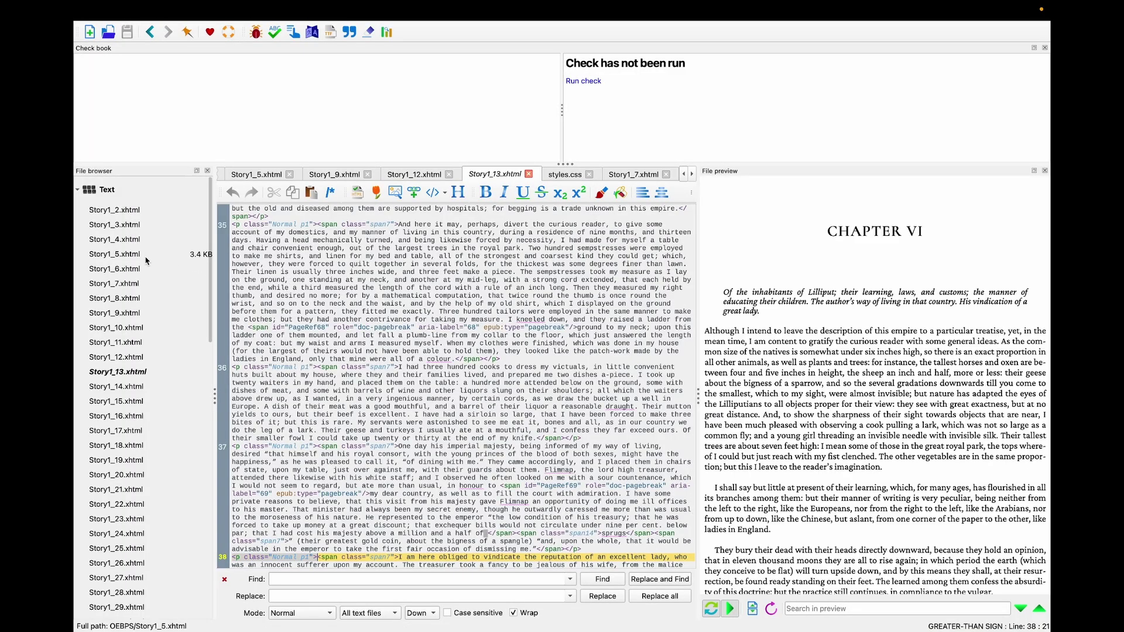
# - Examine the code and preview of the Story1_5, Story1_8, Story1_10 and Story1_12 chapter files, locating the code of Chapter V's first body paragraph
pyautogui.doubleClick(145, 261)
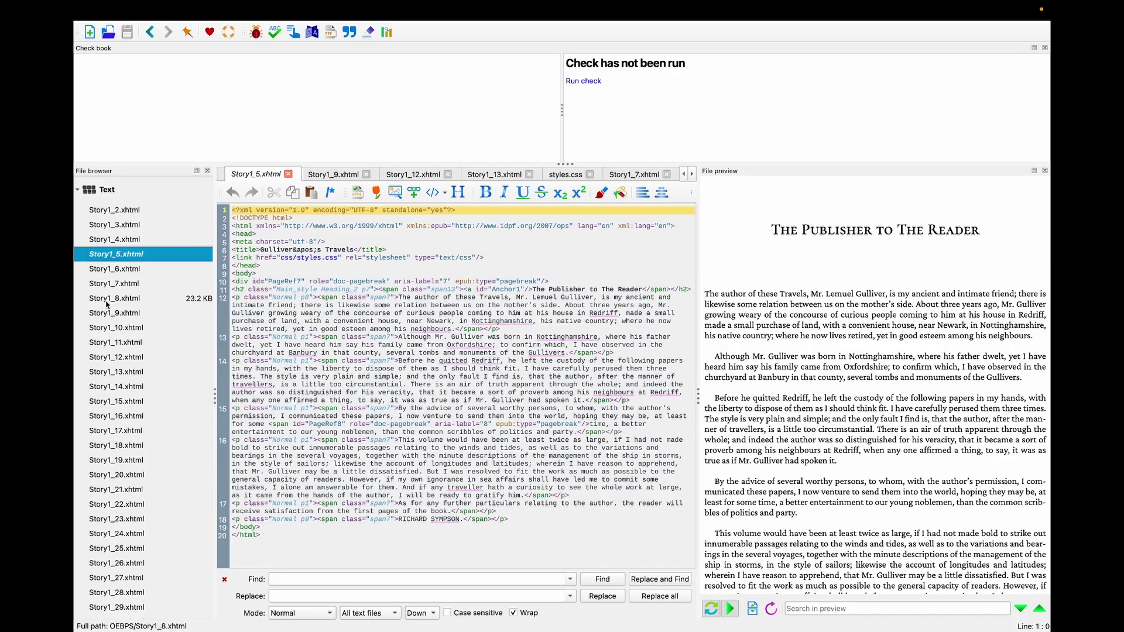
pyautogui.doubleClick(107, 300)
pyautogui.scroll(-15, 798, 369)
pyautogui.scroll(-10, 797, 369)
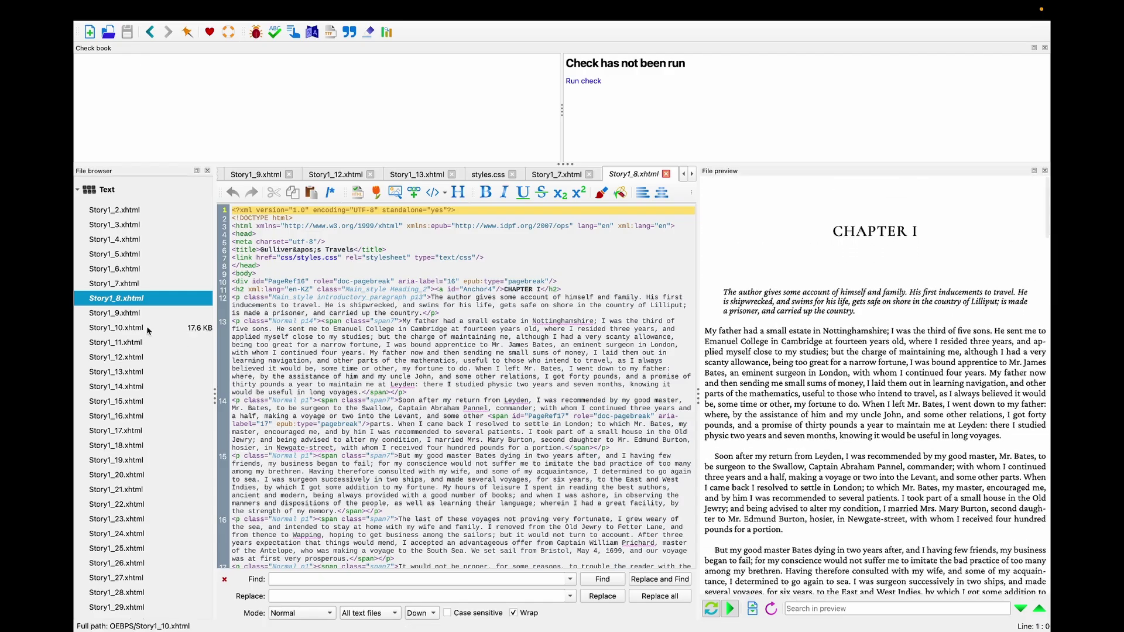
pyautogui.doubleClick(188, 327)
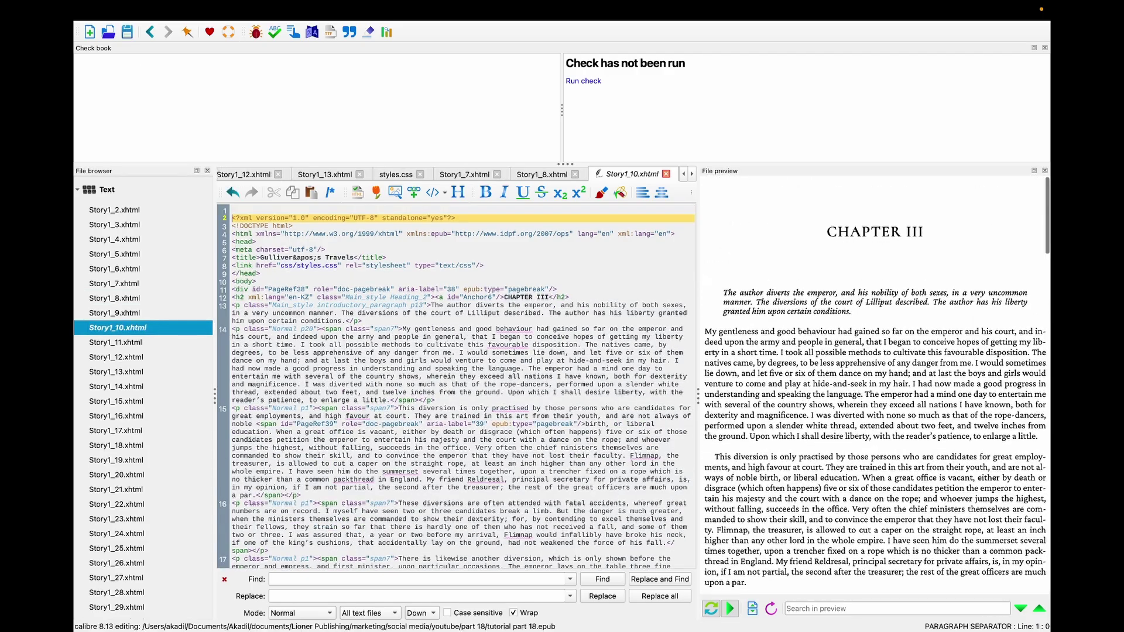
pyautogui.doubleClick(170, 357)
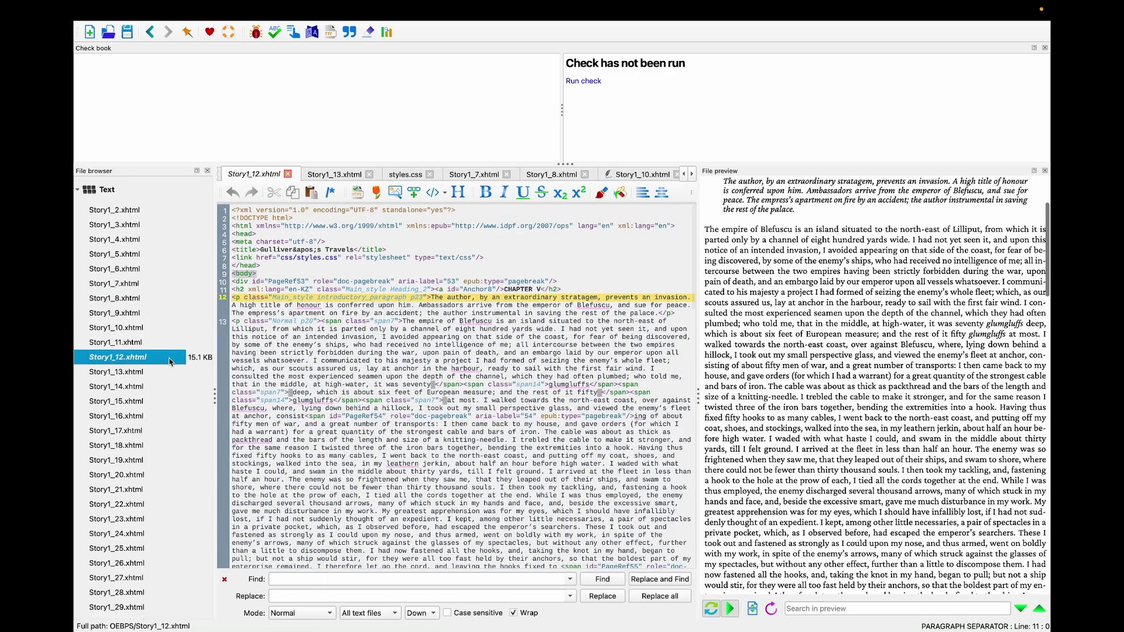
pyautogui.scroll(-15, 156, 376)
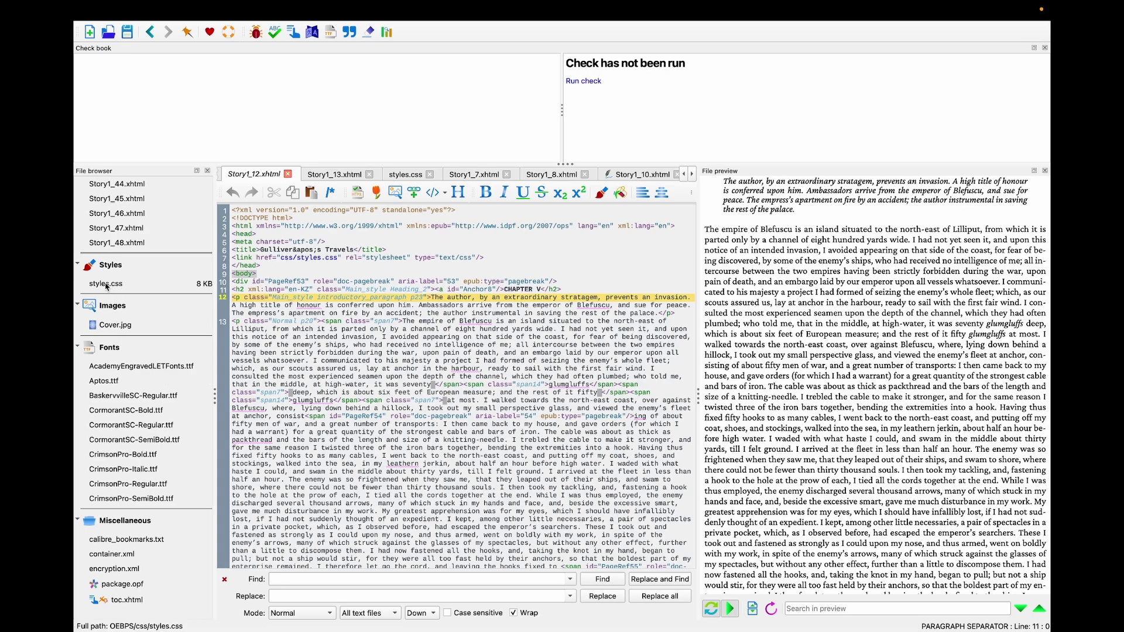
pyautogui.click(759, 237)
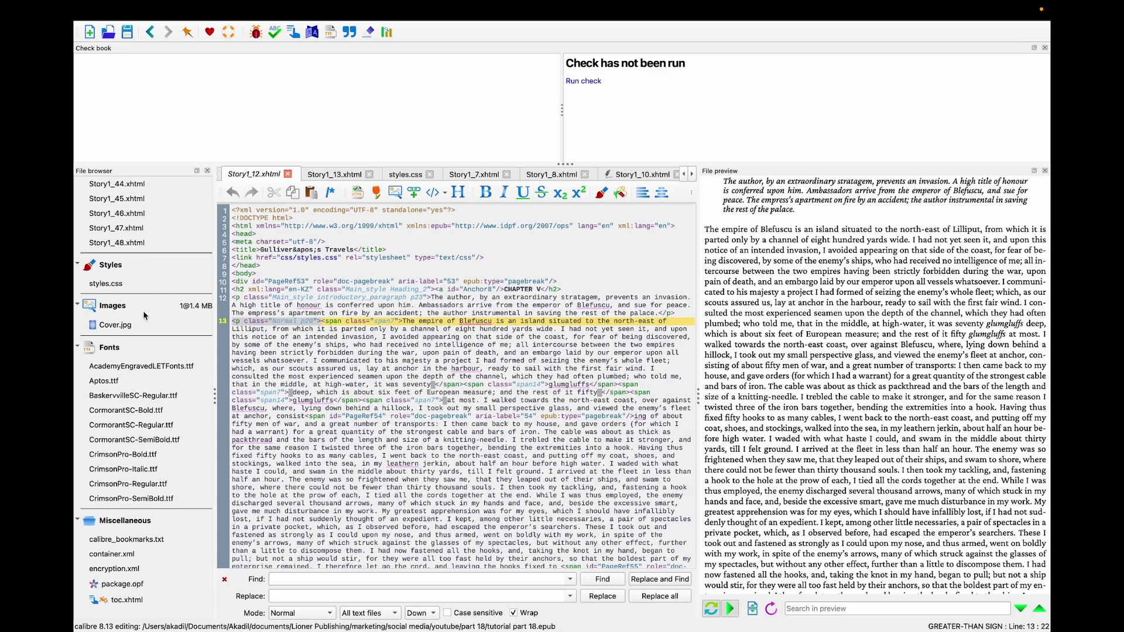
# - Open styles.css and examine the justified paragraph rule that follows the .p7 rule
pyautogui.click(126, 285)
pyautogui.doubleClick(126, 285)
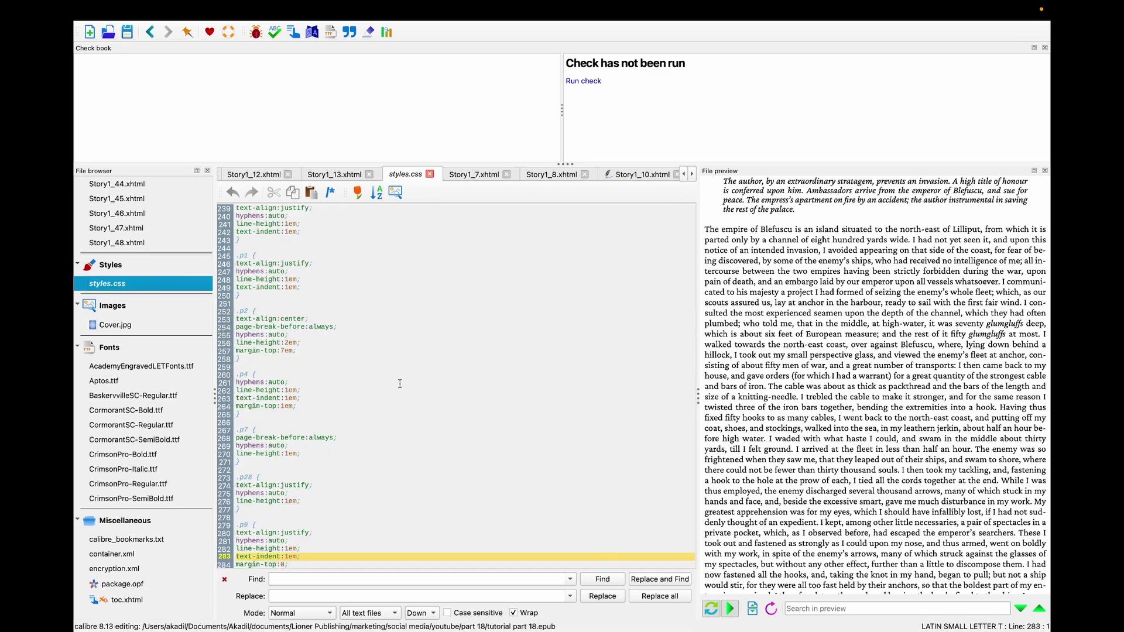
pyautogui.scroll(-1, 400, 384)
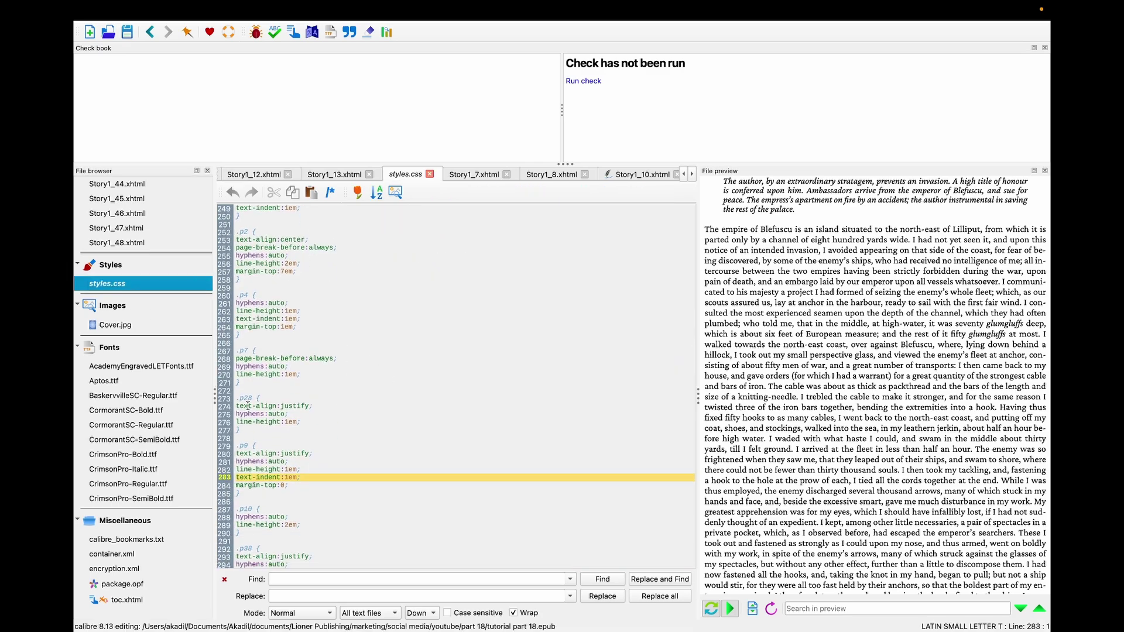
pyautogui.moveTo(311, 431); pyautogui.dragTo(250, 413)
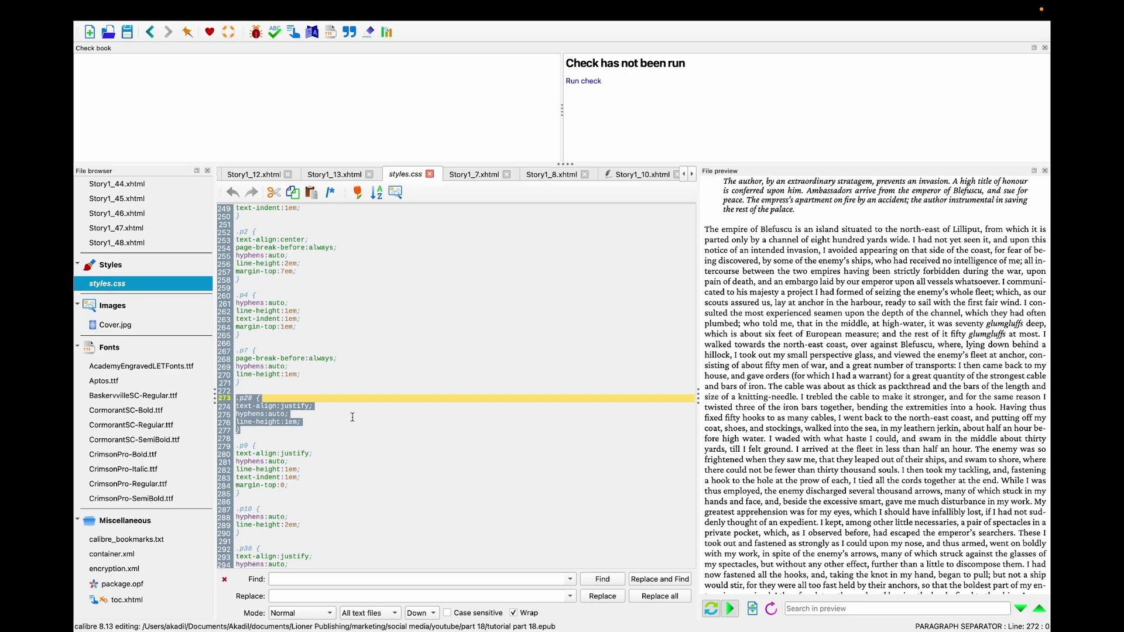
pyautogui.press('End')
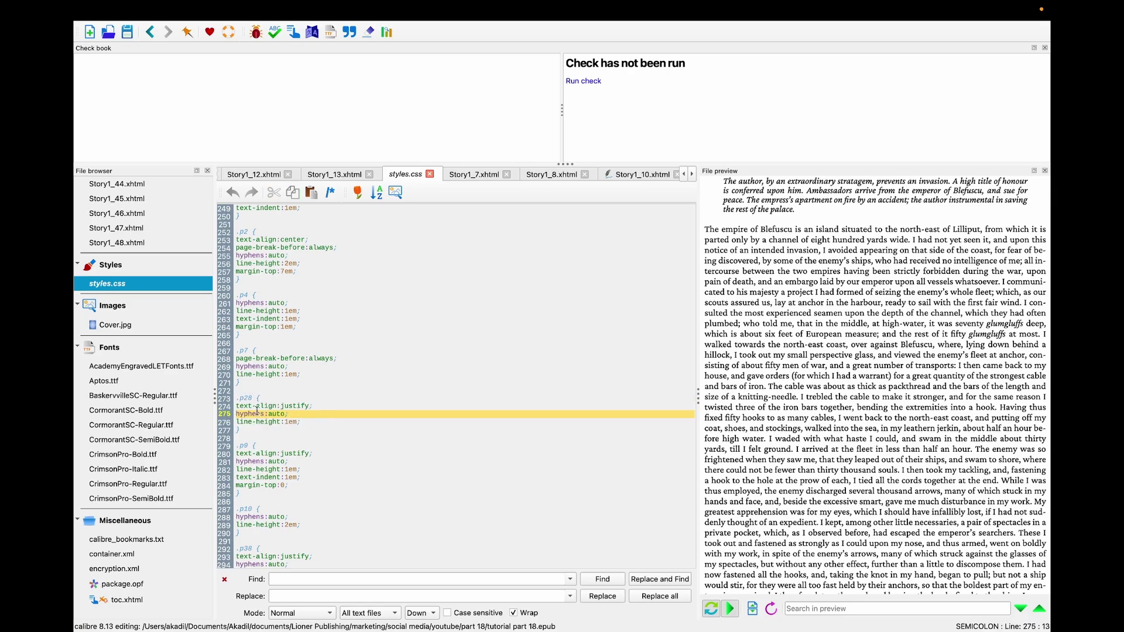
pyautogui.click(321, 422)
pyautogui.press('Return')
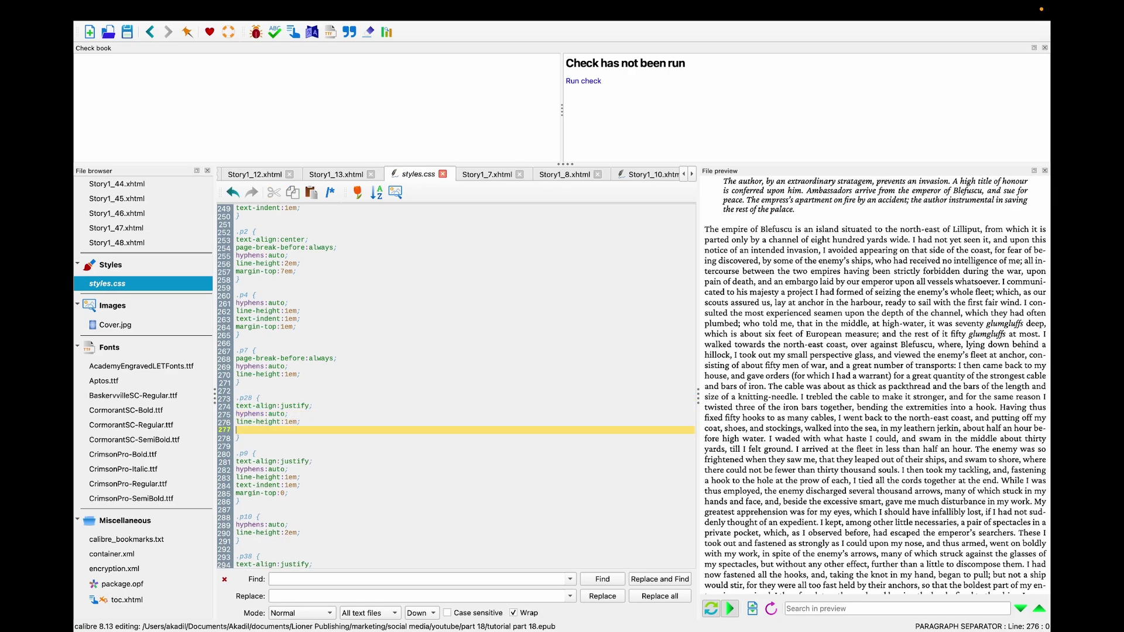
pyautogui.write('vhfg')
pyautogui.press('BackSpace')
pyautogui.press('BackSpace')
pyautogui.press('BackSpace')
pyautogui.press('BackSpace')
pyautogui.press('BackSpace')
pyautogui.press('BackSpace')
# - Try a line-height of 2em in the paragraph rule after .p7, and restore it to 1em
pyautogui.press('Left')
pyautogui.press('Left')
pyautogui.press('Left')
pyautogui.press('BackSpace')
pyautogui.write('2')
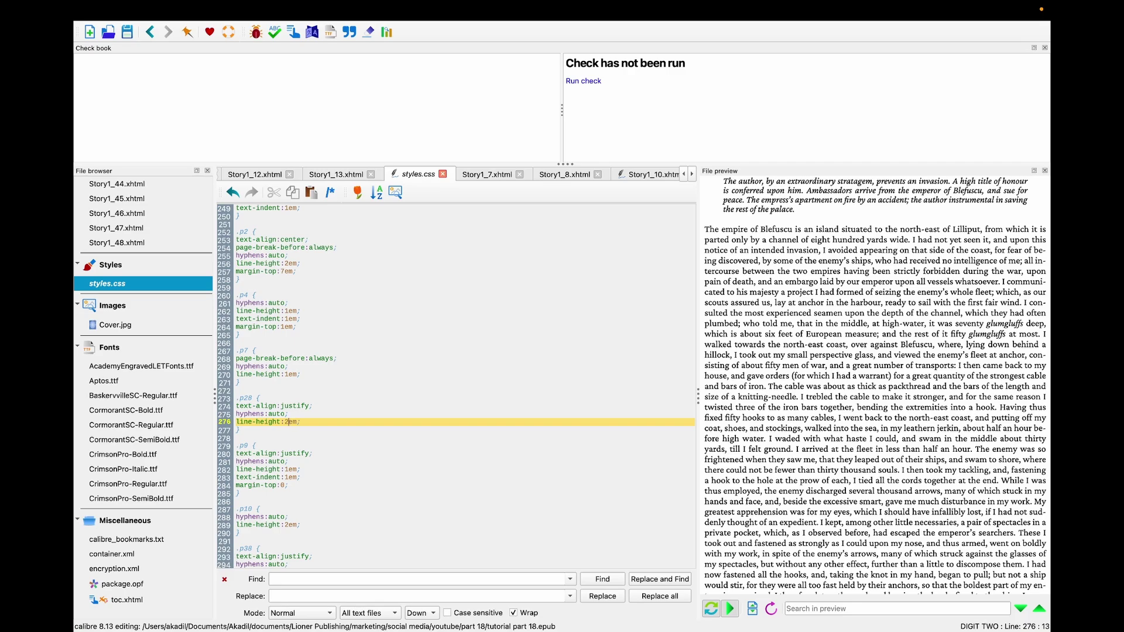
pyautogui.press('BackSpace')
pyautogui.write('1')
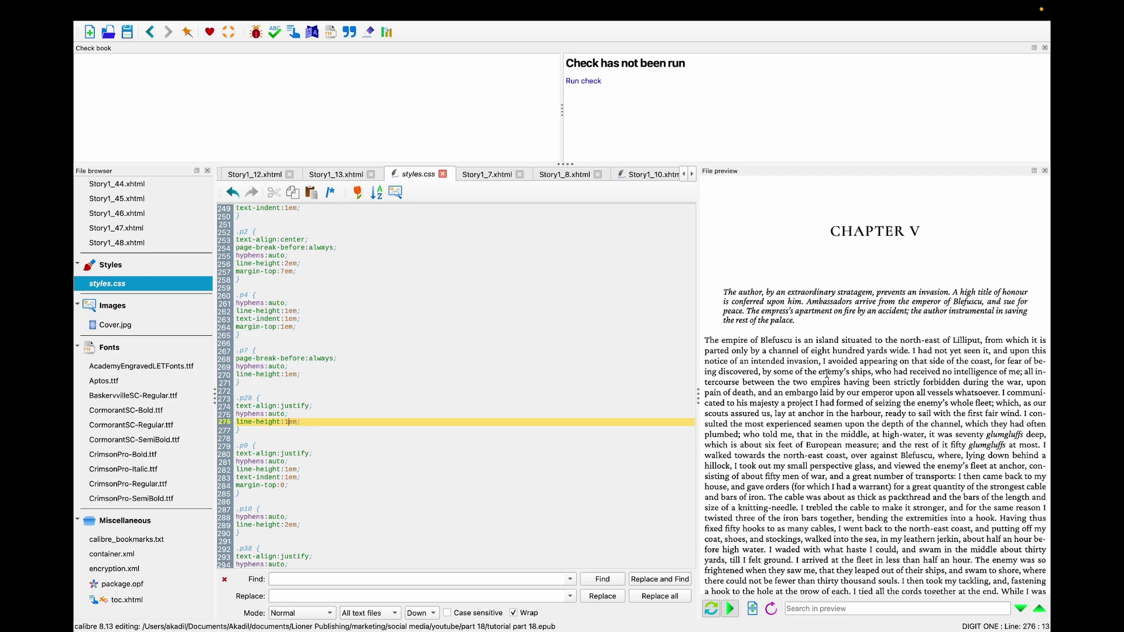
# - Locate the Story1_12.xhtml code for Chapter V's body text, heading and introductory paragraph through the preview
pyautogui.click(881, 345)
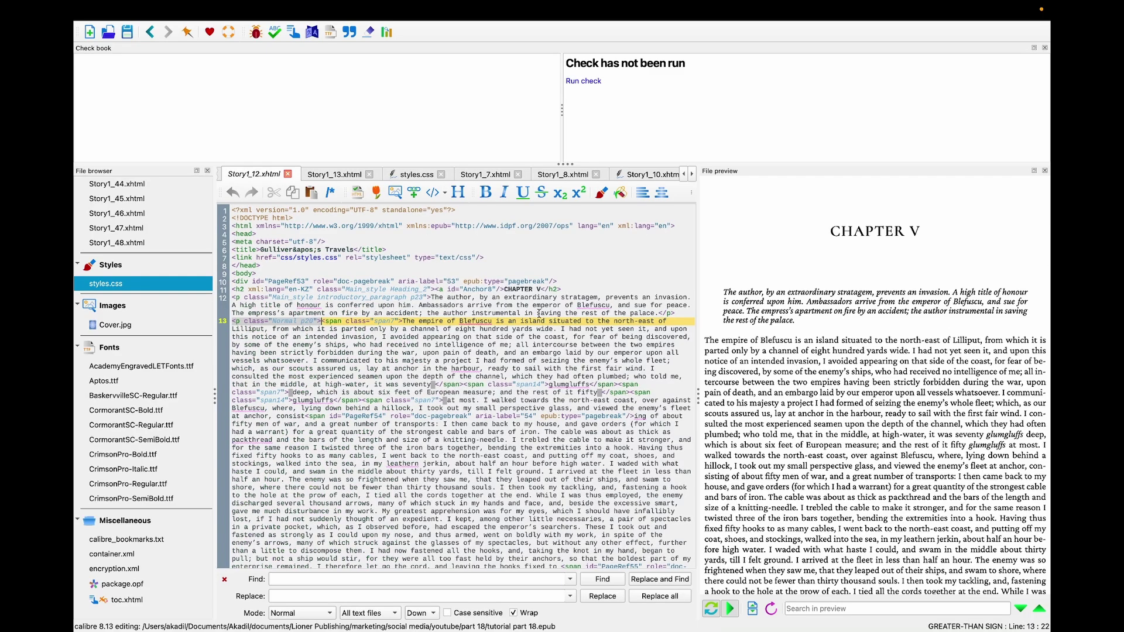
pyautogui.click(846, 234)
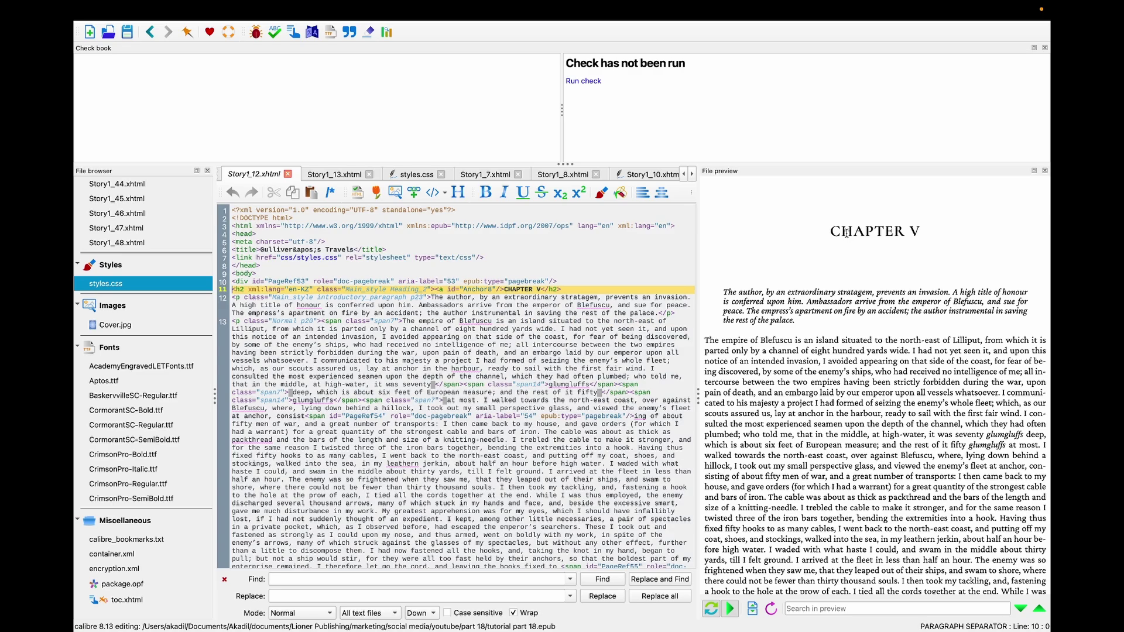
pyautogui.click(537, 282)
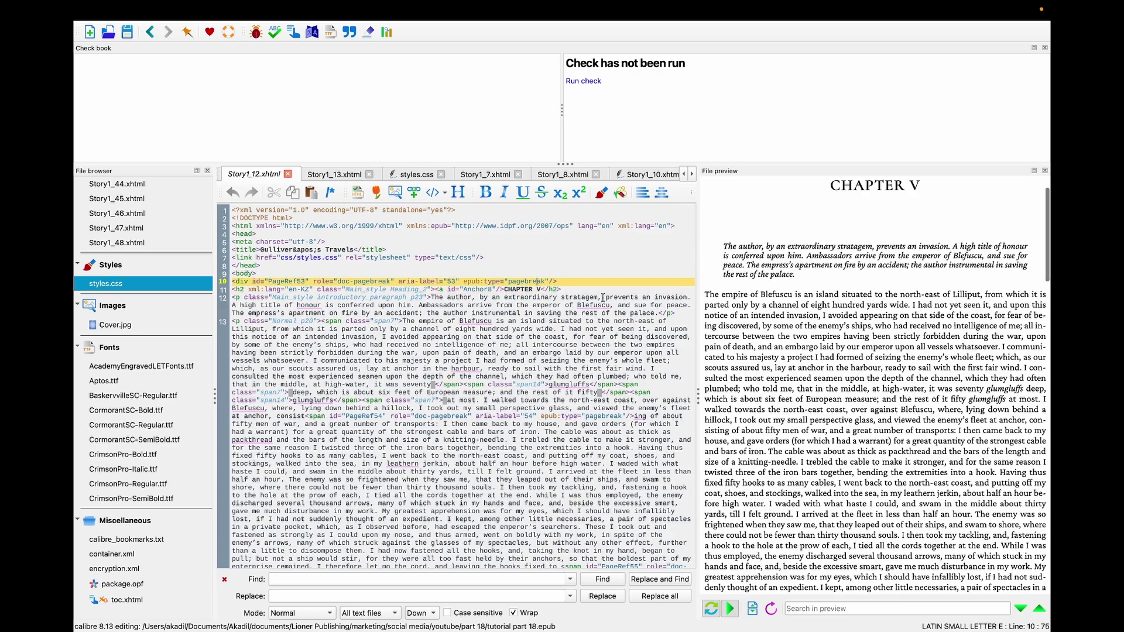
pyautogui.click(735, 251)
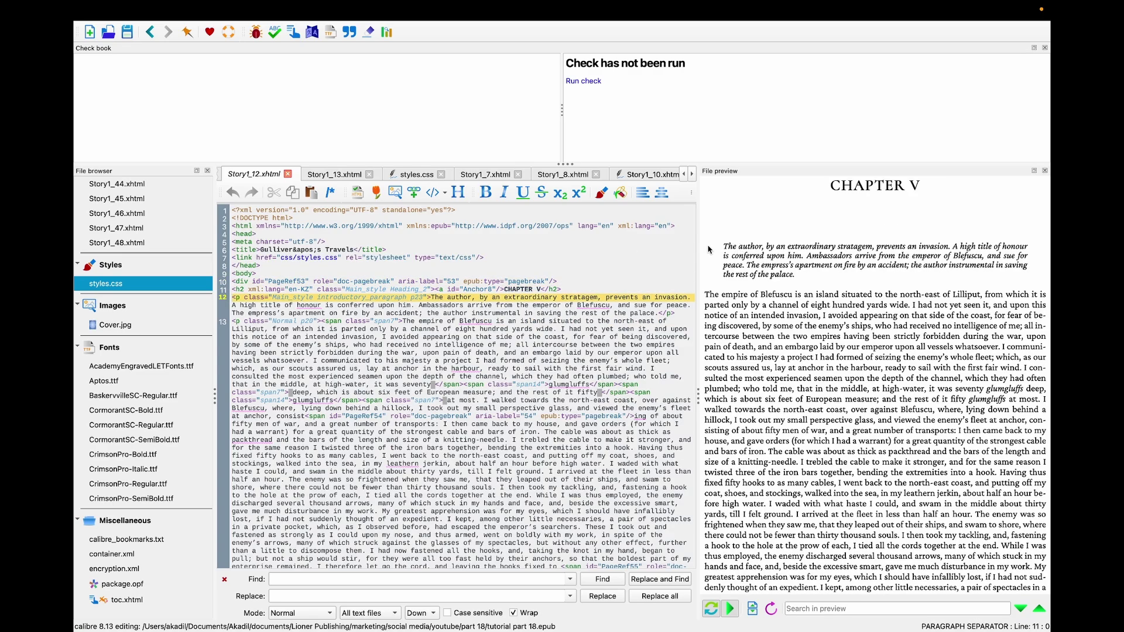
# - Try inserting "co-" before "author" in Chapter V's introductory paragraph, check it in the preview, and remove it again
pyautogui.click(448, 298)
pyautogui.write('co-')
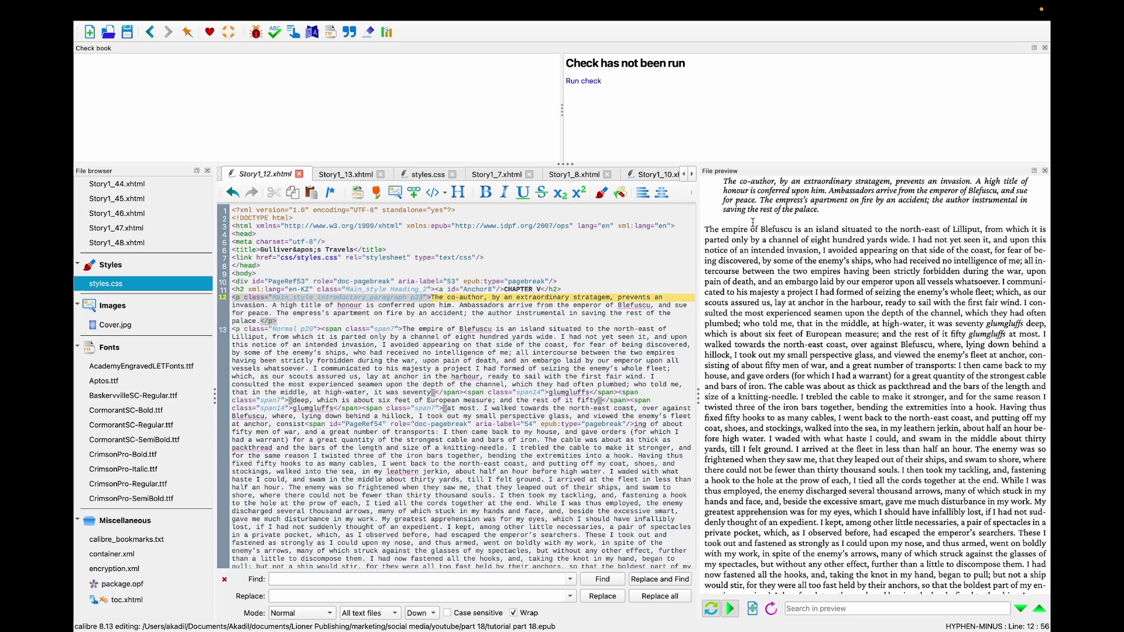
pyautogui.scroll(1, 731, 200)
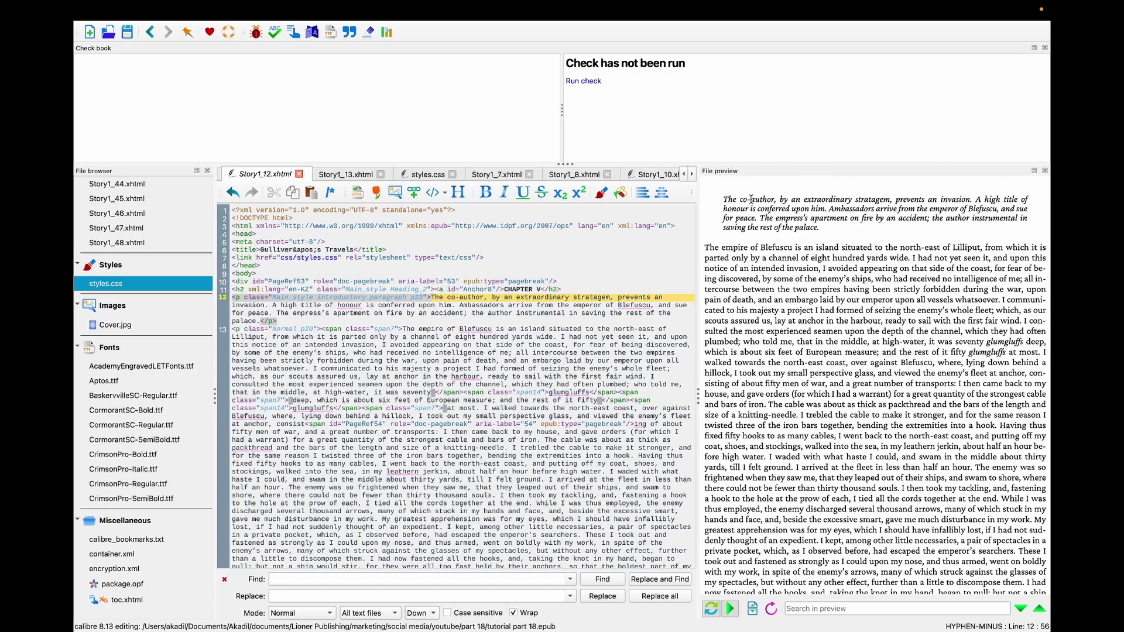
pyautogui.press('BackSpace')
pyautogui.press('BackSpace')
pyautogui.press('BackSpace')
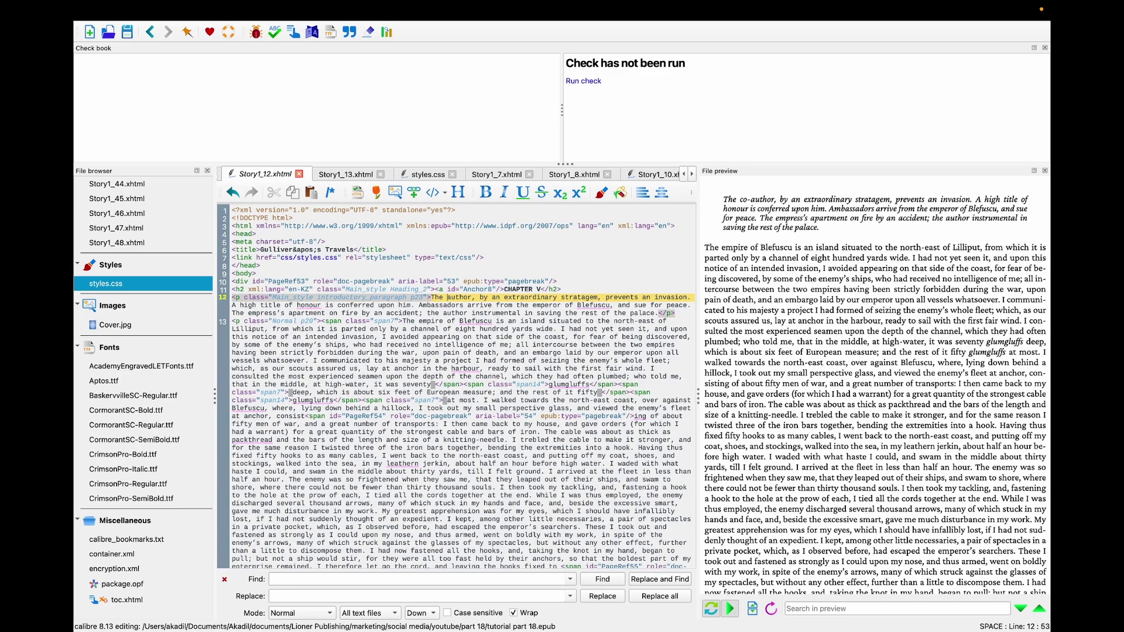
# - Quit the e-book editor without saving the trial edits and return to the part 18 folder in Finder
pyautogui.click(528, 337)
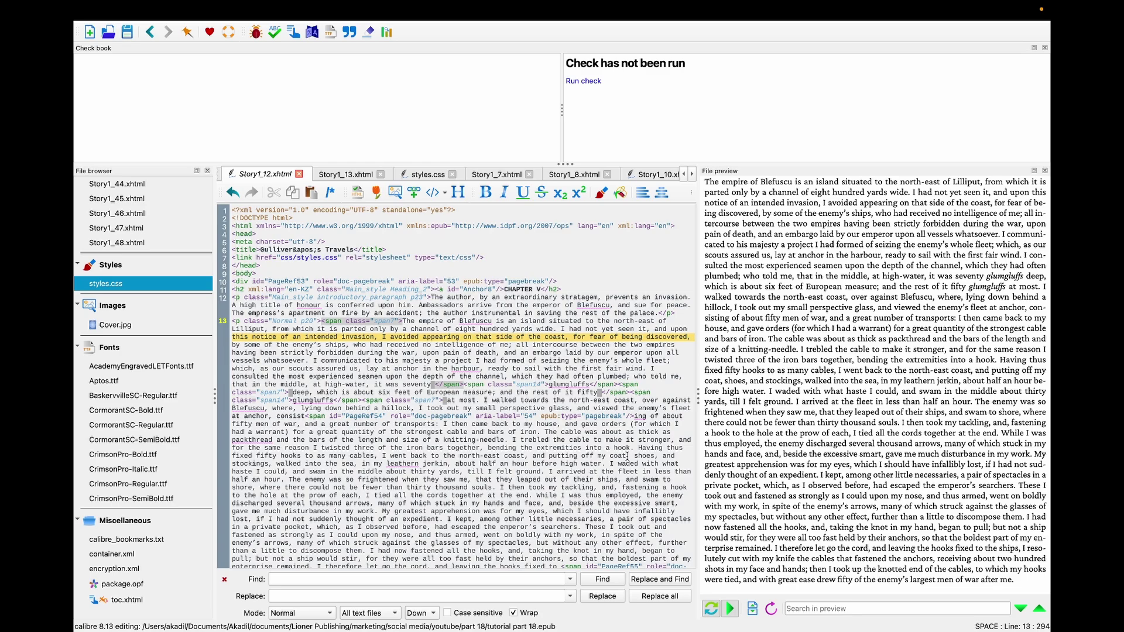
pyautogui.click(654, 362)
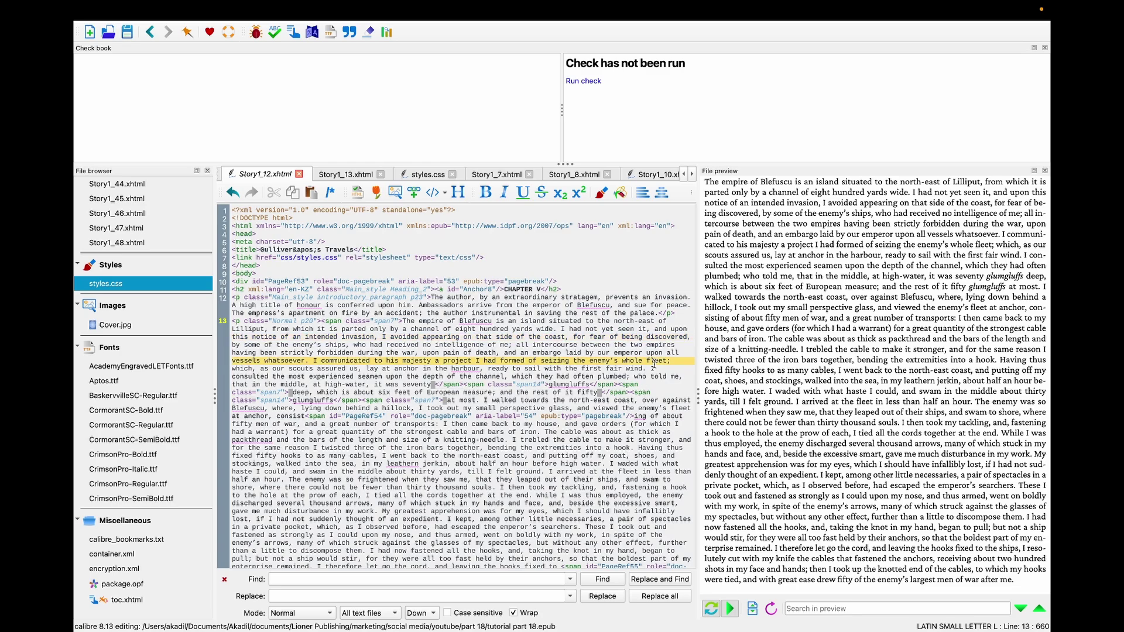
pyautogui.press('super+q')
pyautogui.click(565, 338)
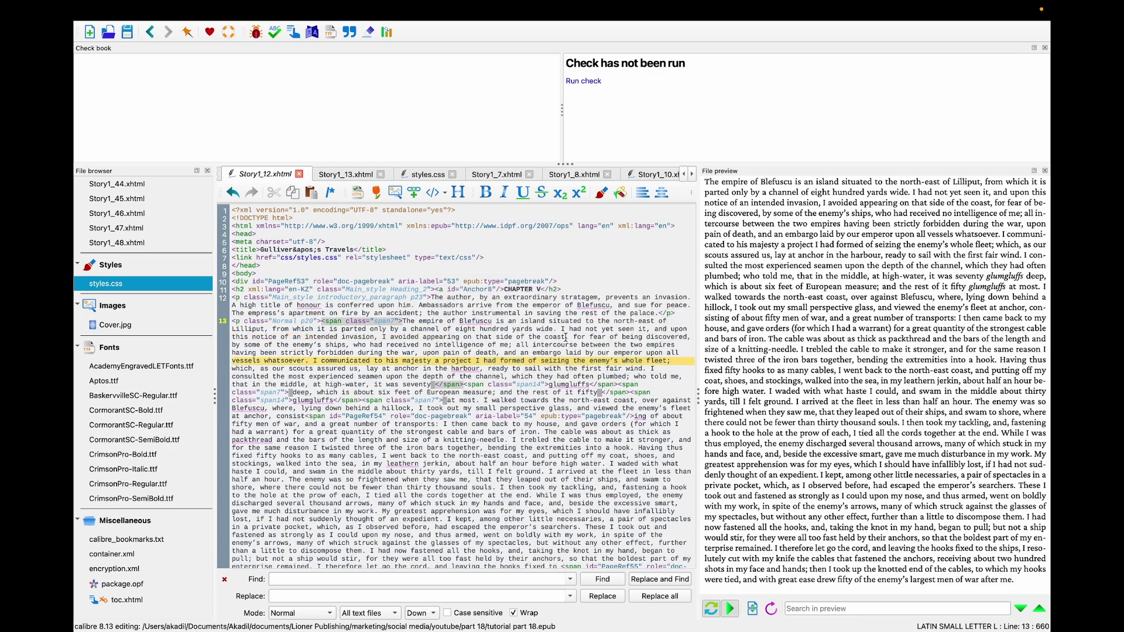
pyautogui.hotkey('ctrl', 'Right')
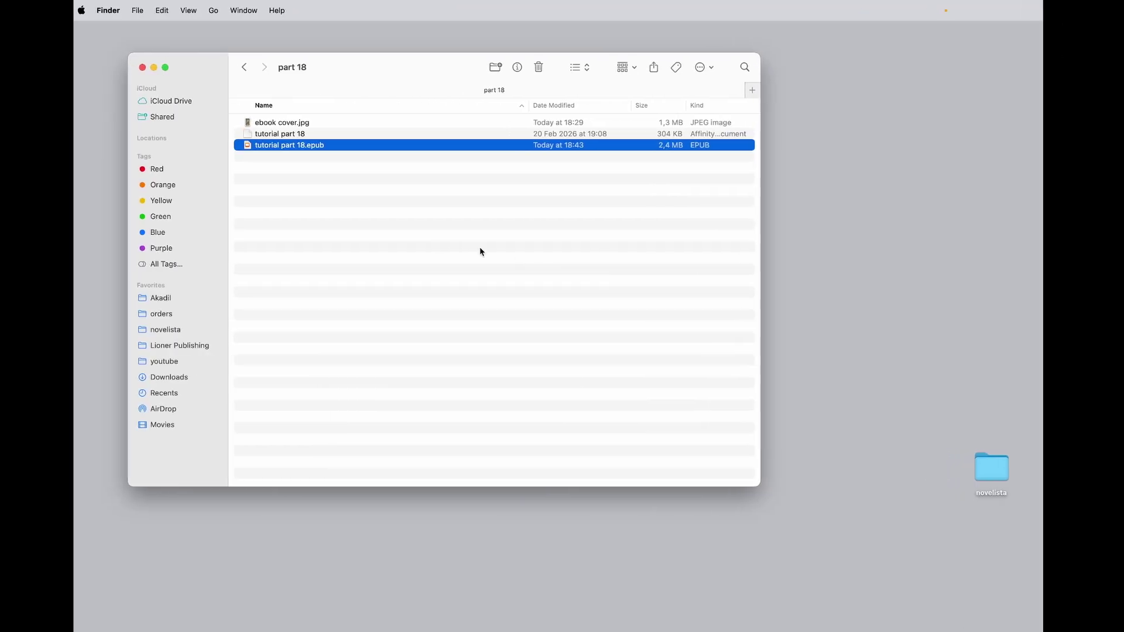
# - Switch to the tutorial part 18 document in Affinity and start saving it as a package
pyautogui.click(314, 134)
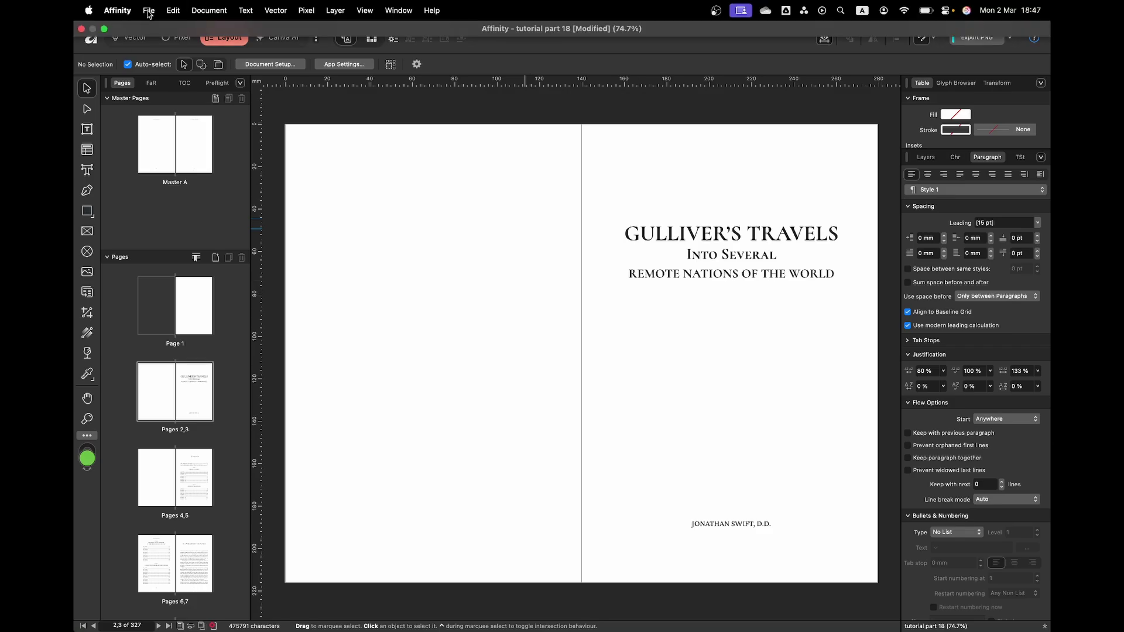
pyautogui.click(148, 12)
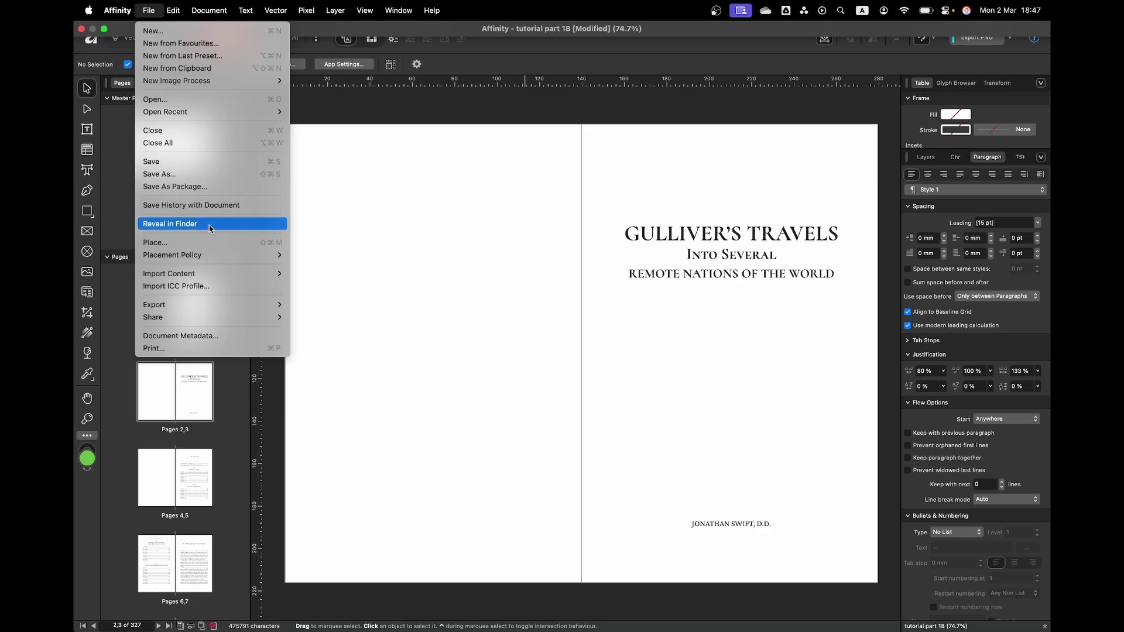
pyautogui.click(208, 187)
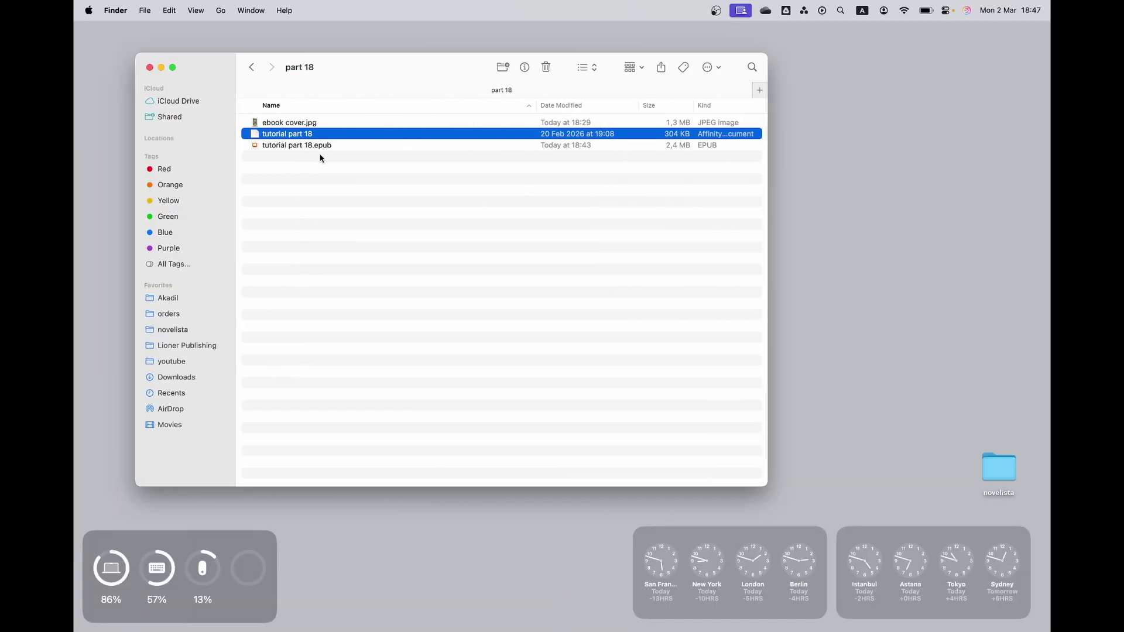
pyautogui.doubleClick(315, 136)
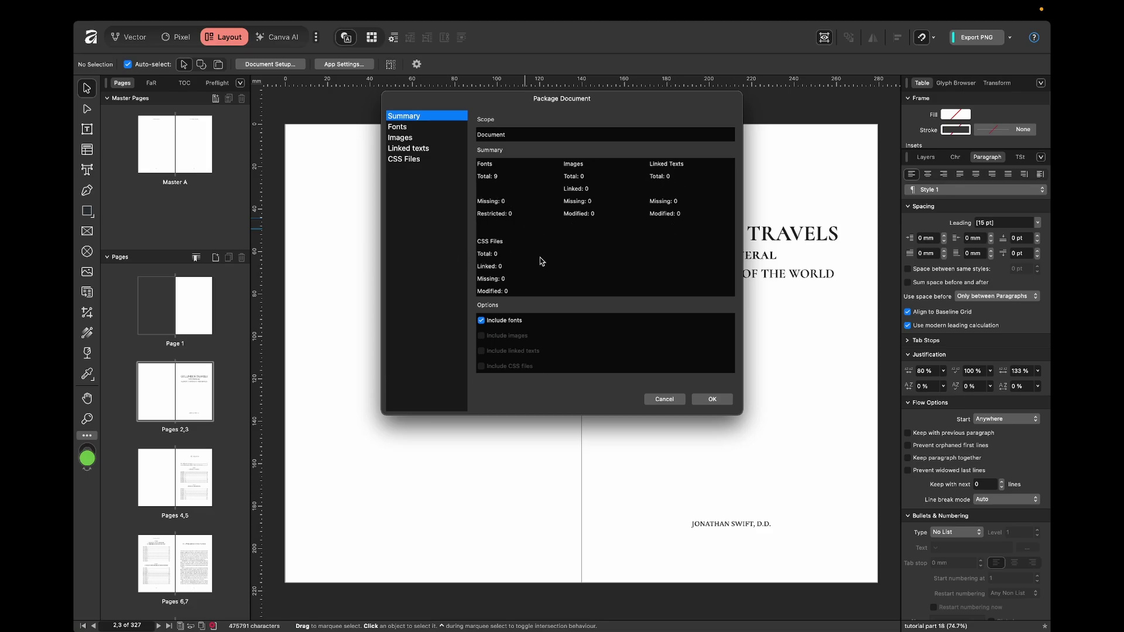
# - Review the package's images, fonts and summary, and accept the package settings with fonts included
pyautogui.click(398, 137)
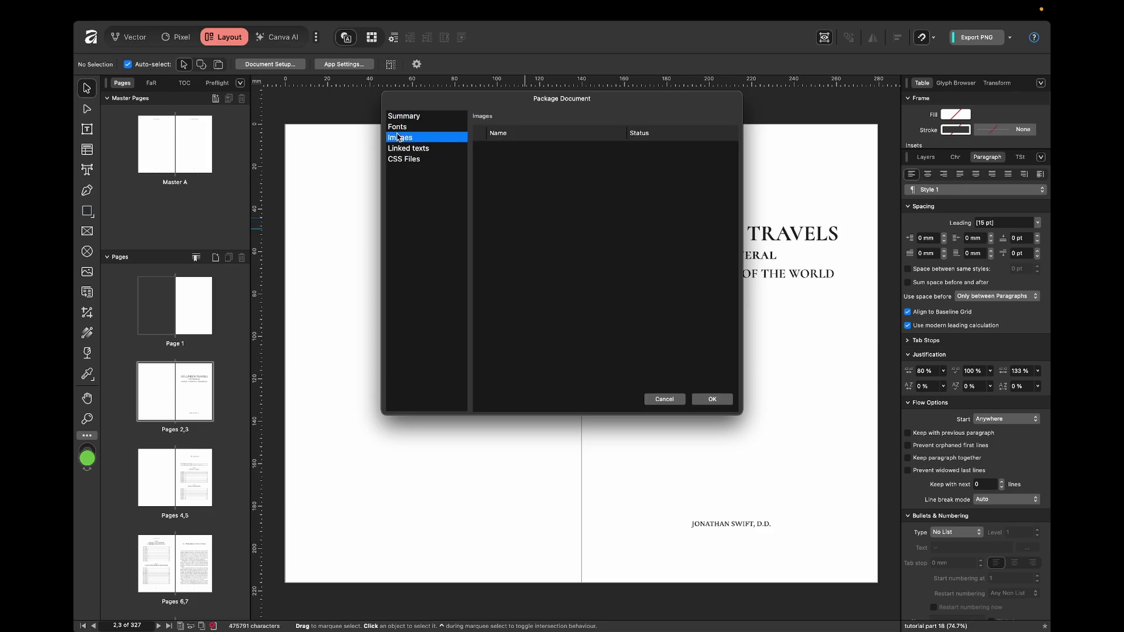
pyautogui.click(409, 129)
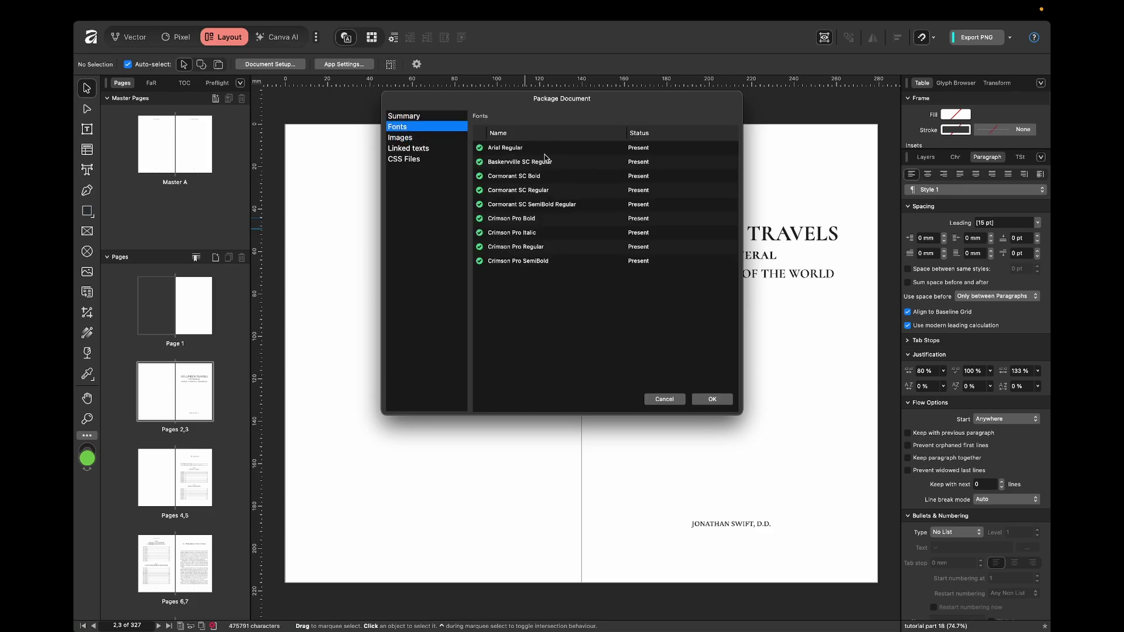
pyautogui.click(412, 117)
pyautogui.click(707, 400)
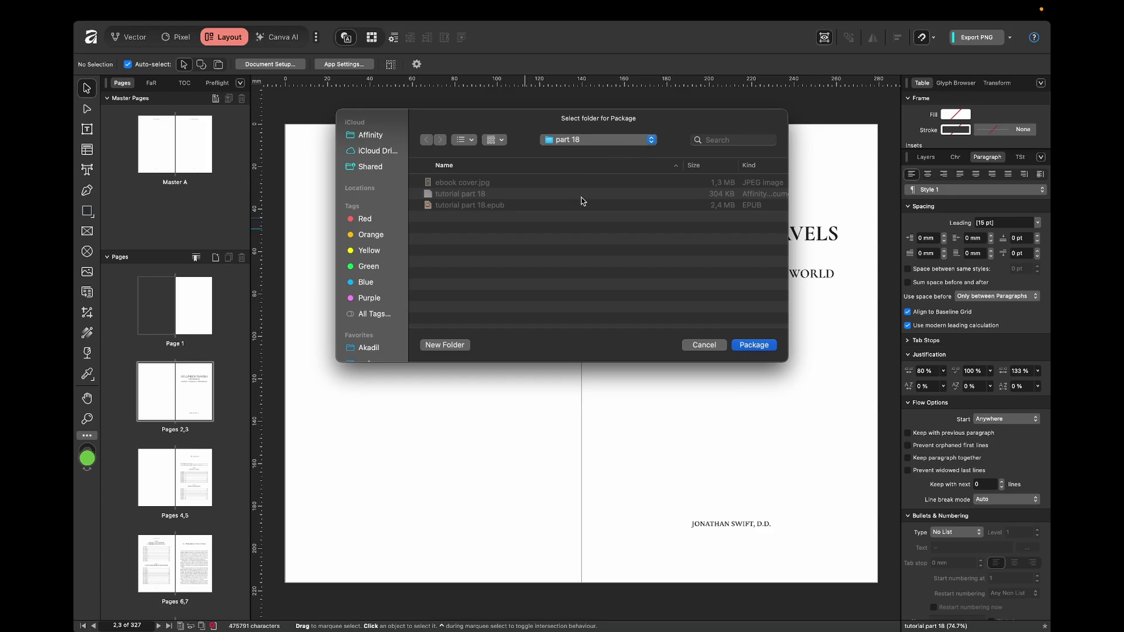
# - Try to package the document into the part 18 folder, and decline using the non-empty folder
pyautogui.click(754, 345)
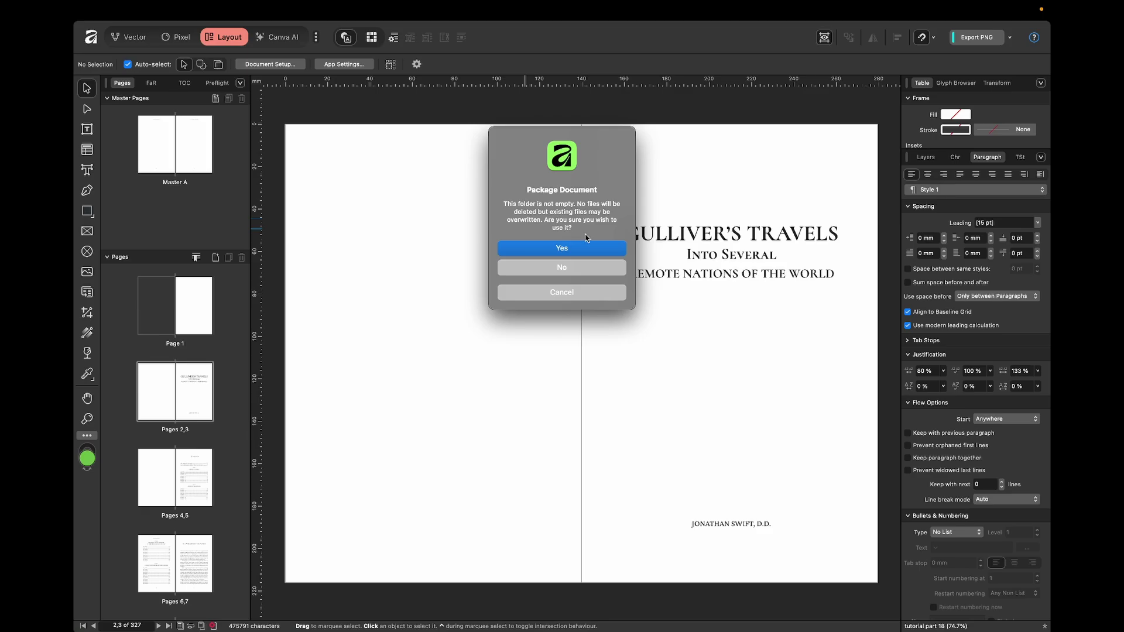
pyautogui.click(578, 268)
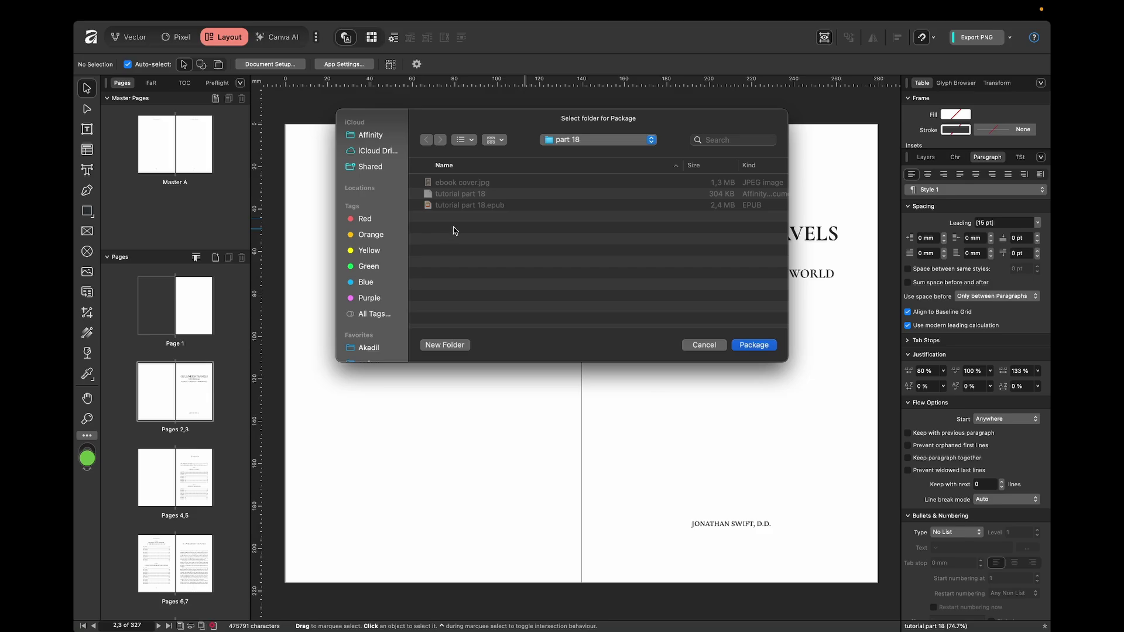
# - Create a new folder named package inside the part 18 folder and save the document package into it
pyautogui.click(446, 345)
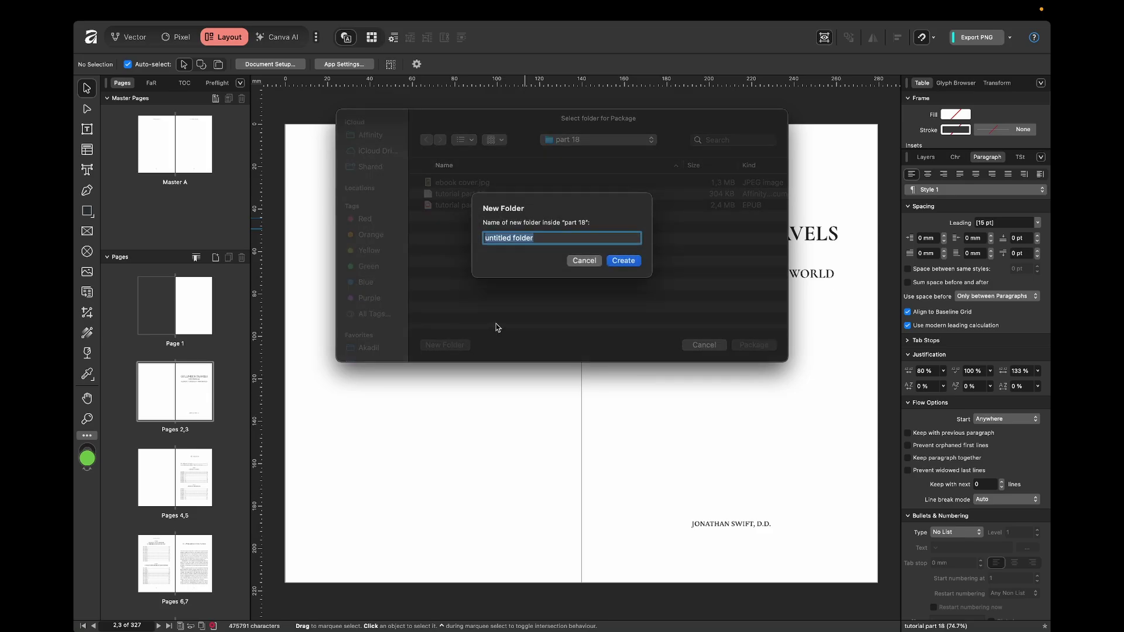
pyautogui.write('package')
pyautogui.click(621, 261)
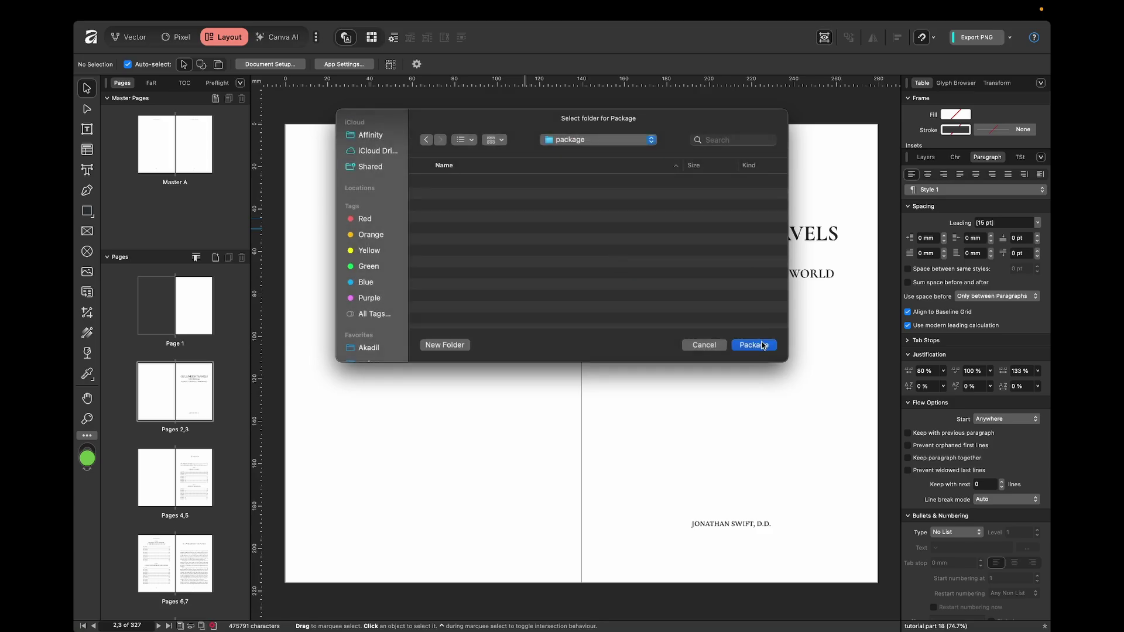
pyautogui.click(761, 346)
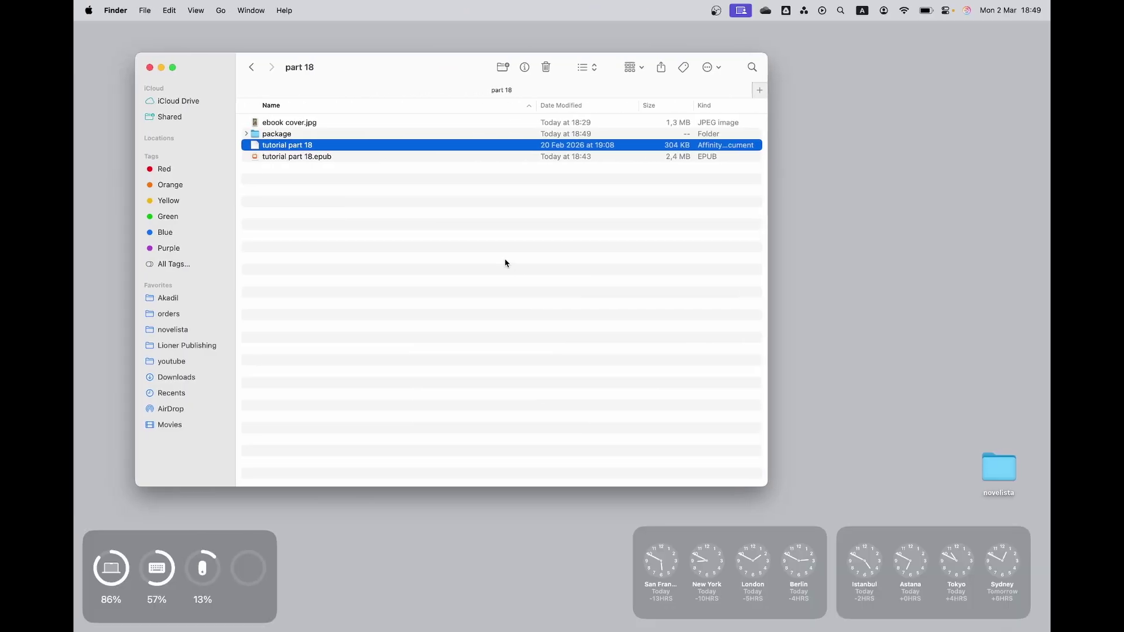
# - In Finder, compress the package folder in part 18 into a ZIP archive
pyautogui.press('Up')
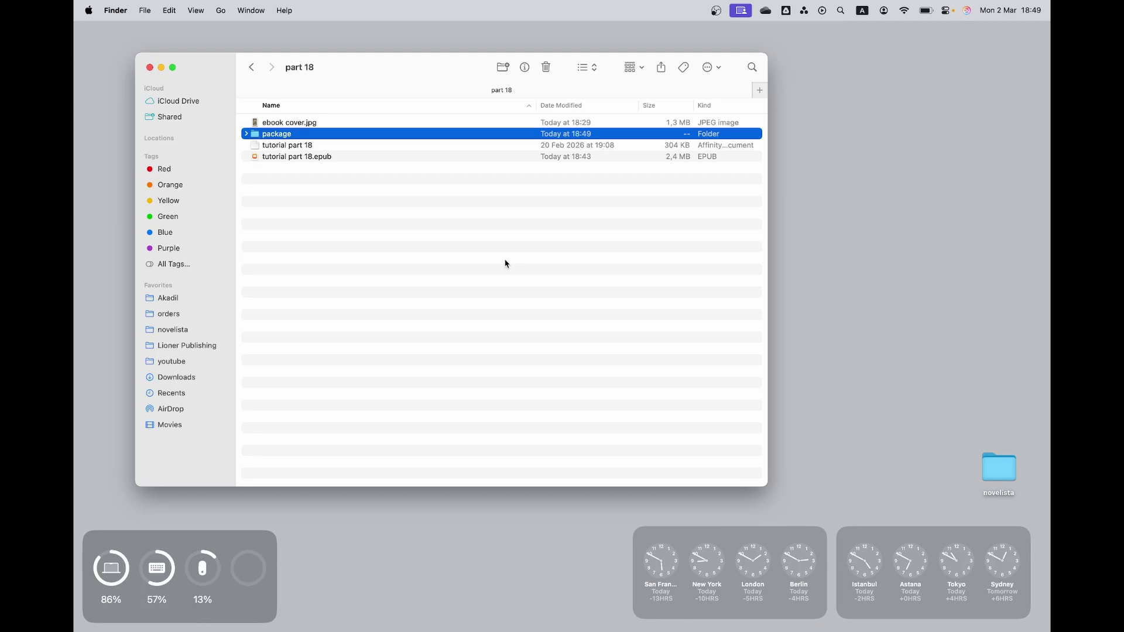
pyautogui.rightClick(355, 136)
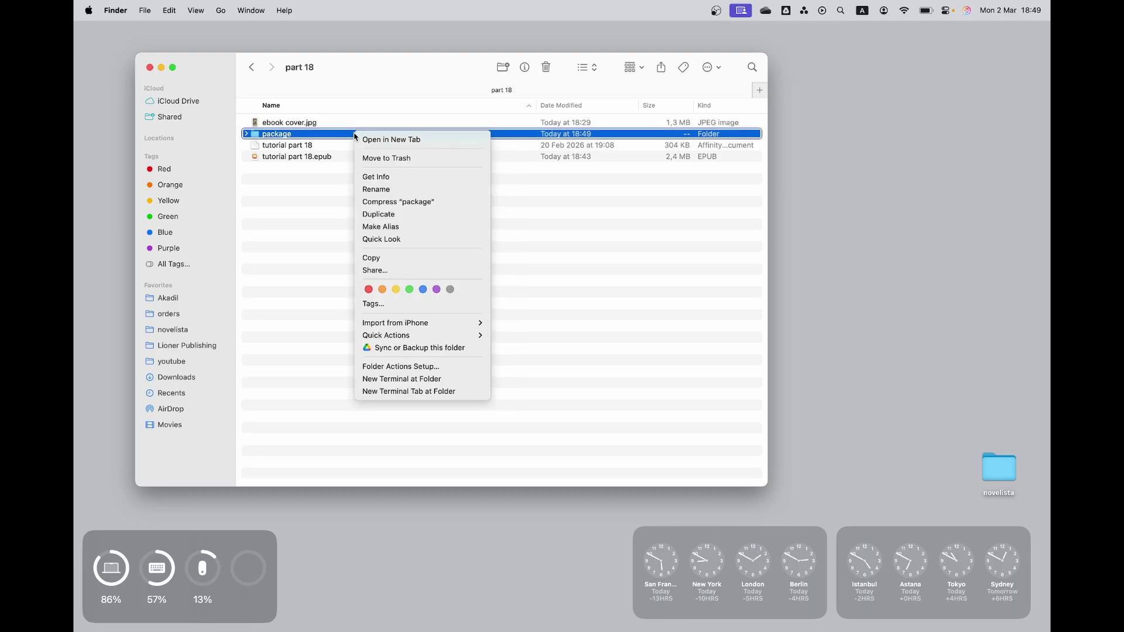
pyautogui.click(419, 203)
pyautogui.click(341, 226)
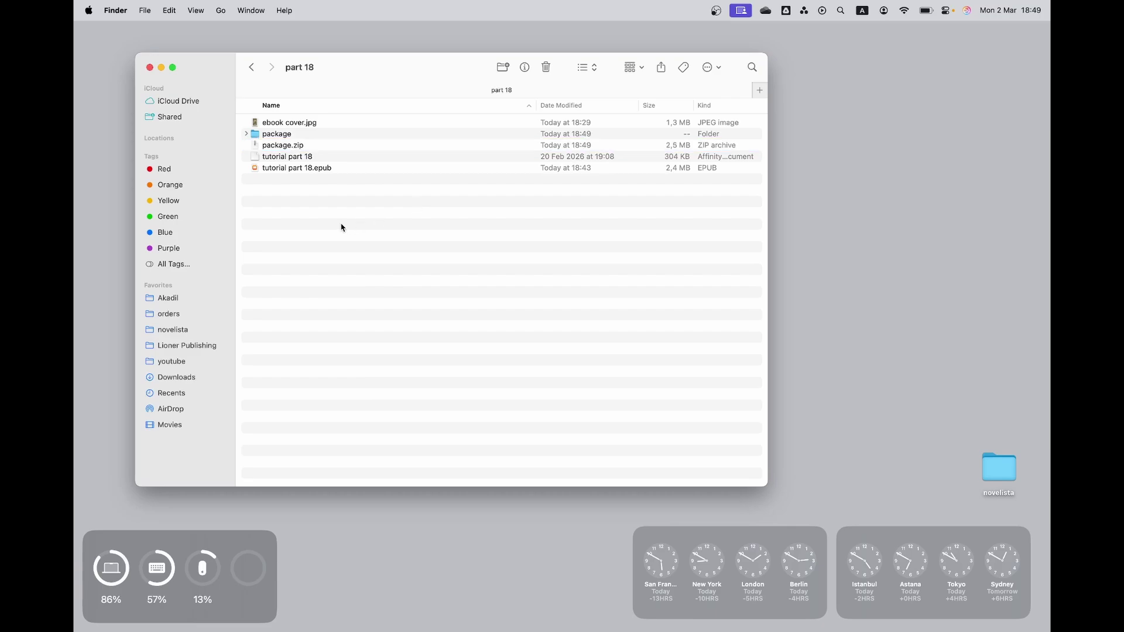
# - Open the package folder in Finder and examine its contents, including the Affinity package file
pyautogui.click(314, 149)
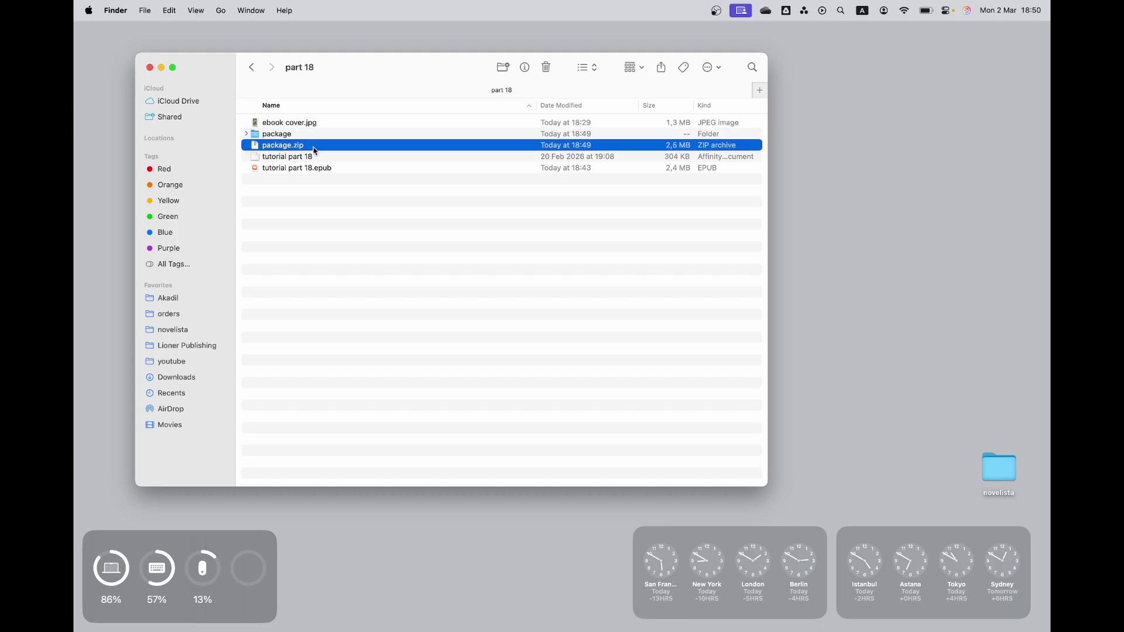
pyautogui.press('Up')
pyautogui.press('super+Down')
pyautogui.press('Down')
pyautogui.press('Down')
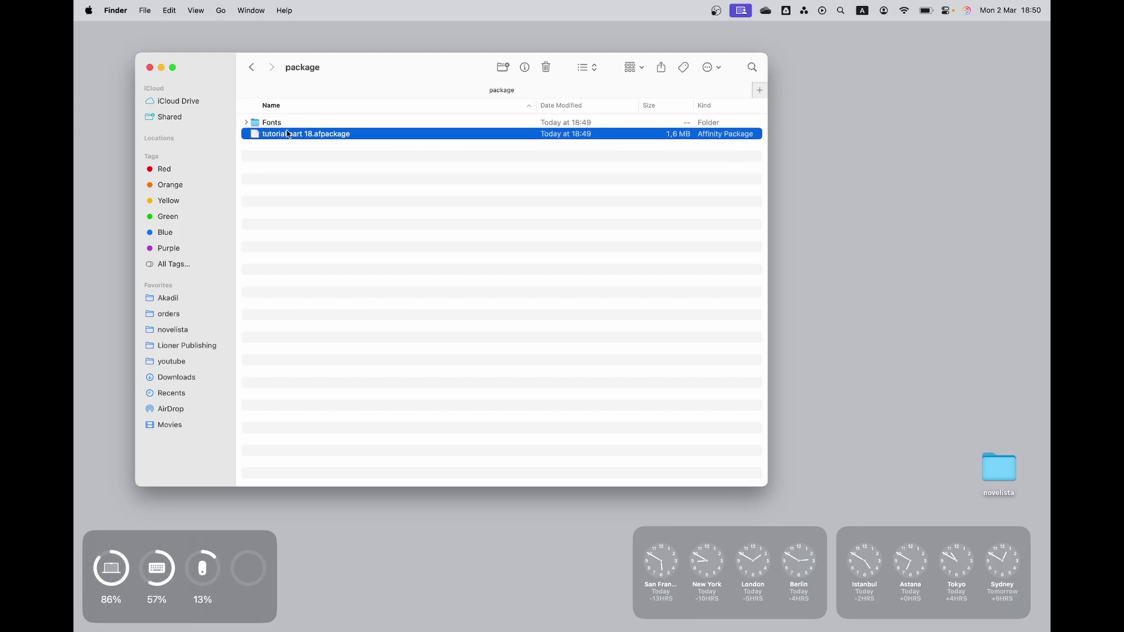
# - Open the Fonts subfolder, review the collected font files, and return to the package folder
pyautogui.press('Up')
pyautogui.press('super+Down')
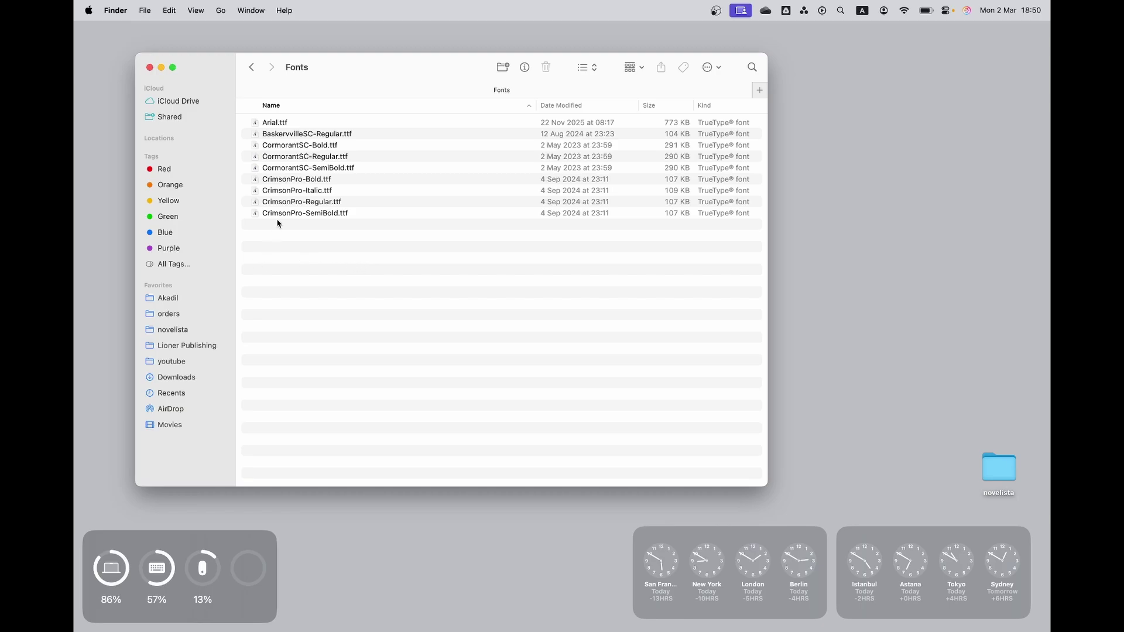
pyautogui.moveTo(280, 225); pyautogui.dragTo(369, 125)
pyautogui.click(352, 299)
pyautogui.press('super+Up')
pyautogui.click(296, 181)
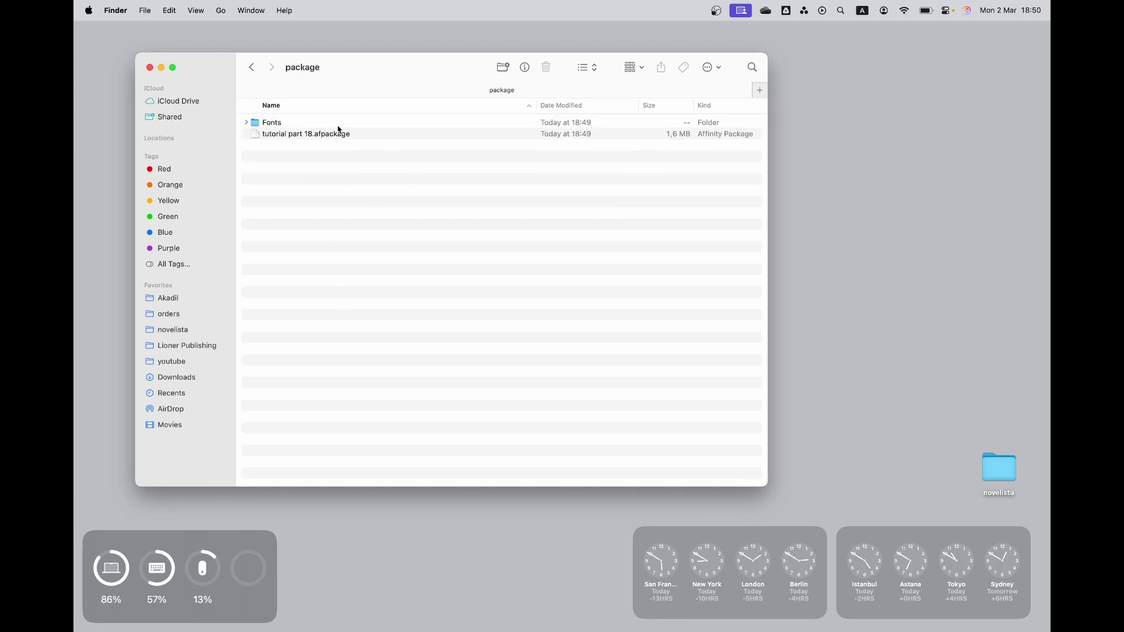
# - Open the tutorial part 18.afpackage file from the package folder in Affinity
pyautogui.click(292, 135)
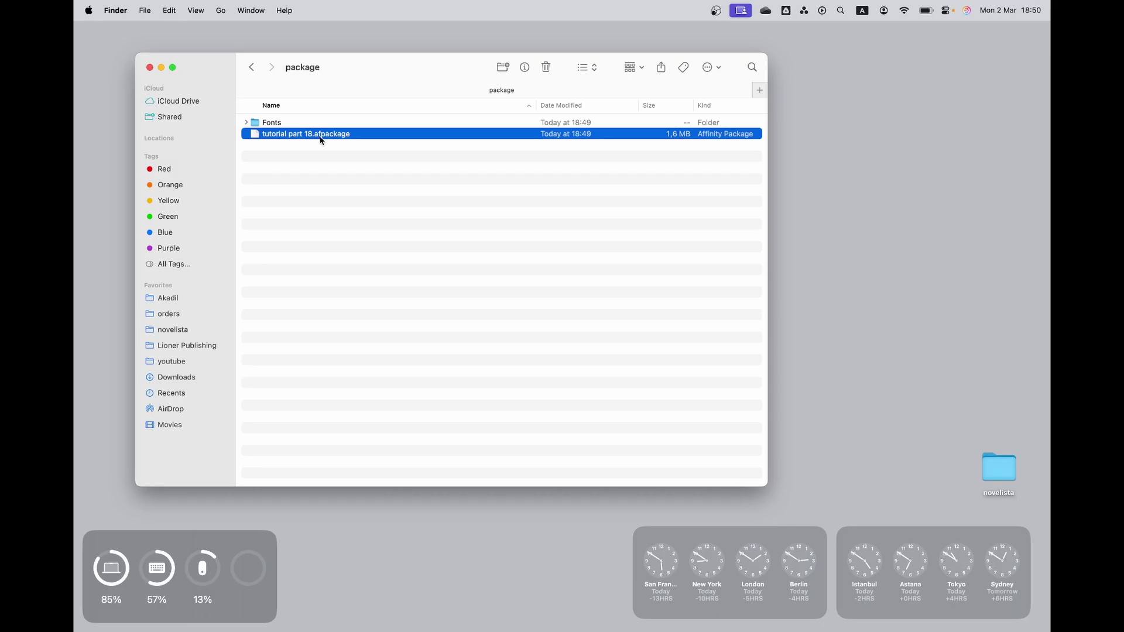
pyautogui.doubleClick(322, 134)
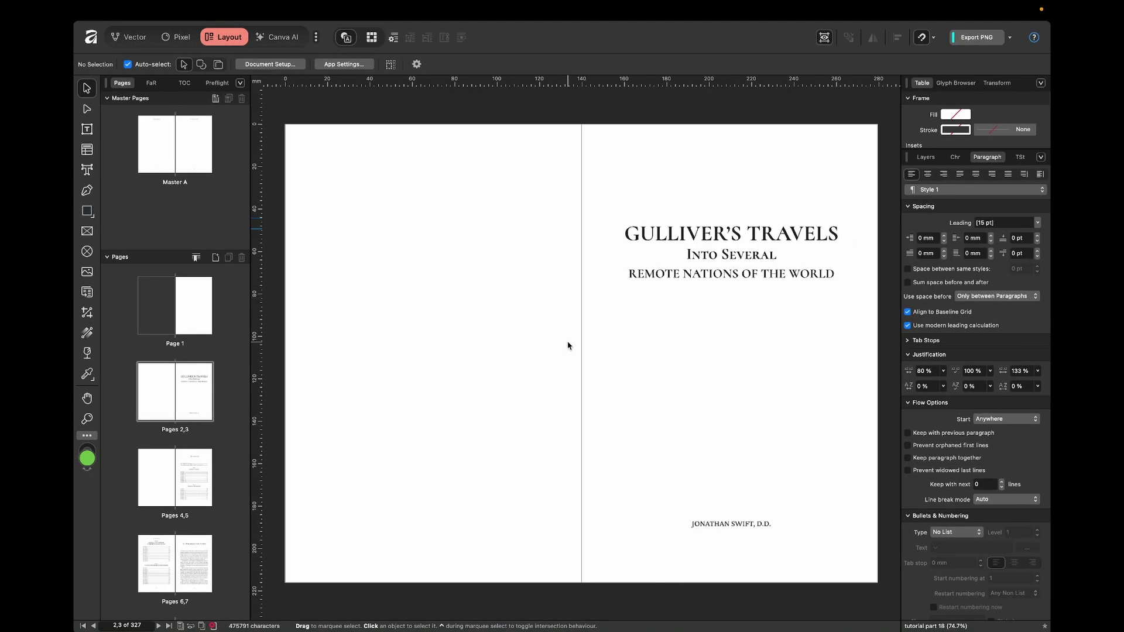